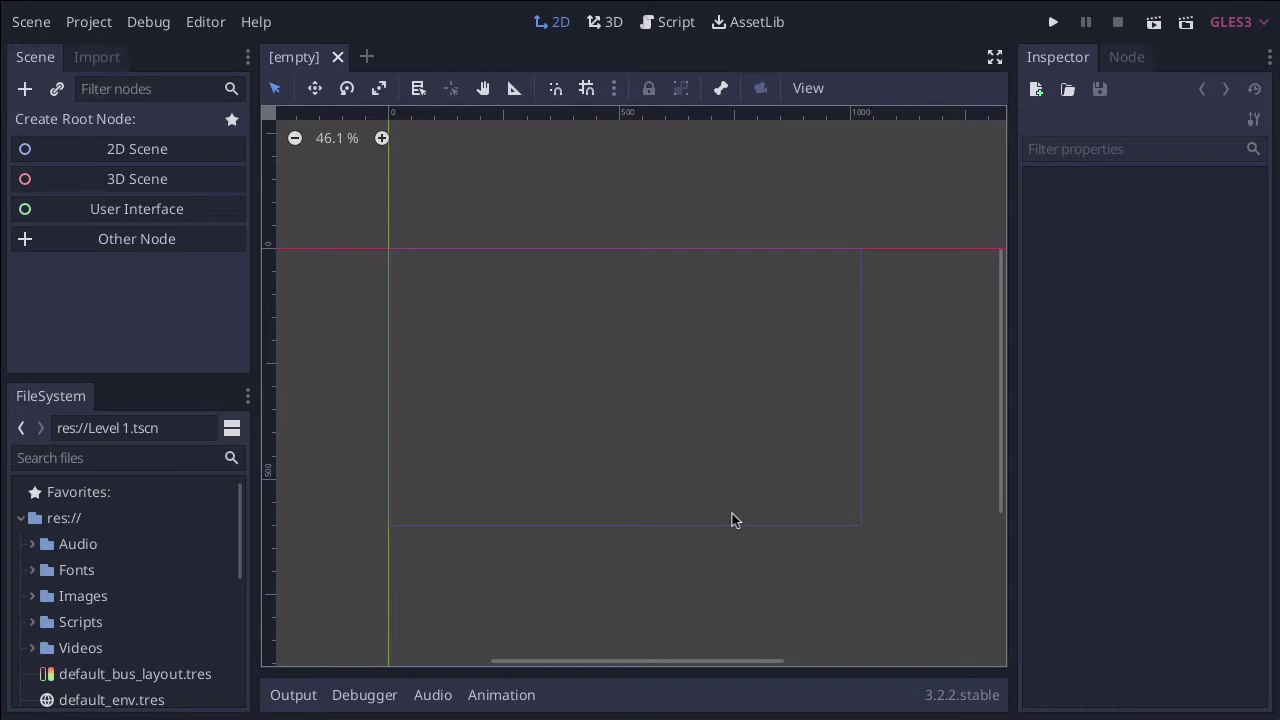
# Open Level 1.tscn from the FileSystem dock and zoom out the 2D viewport.
pyautogui.scroll(-3, 142, 614)
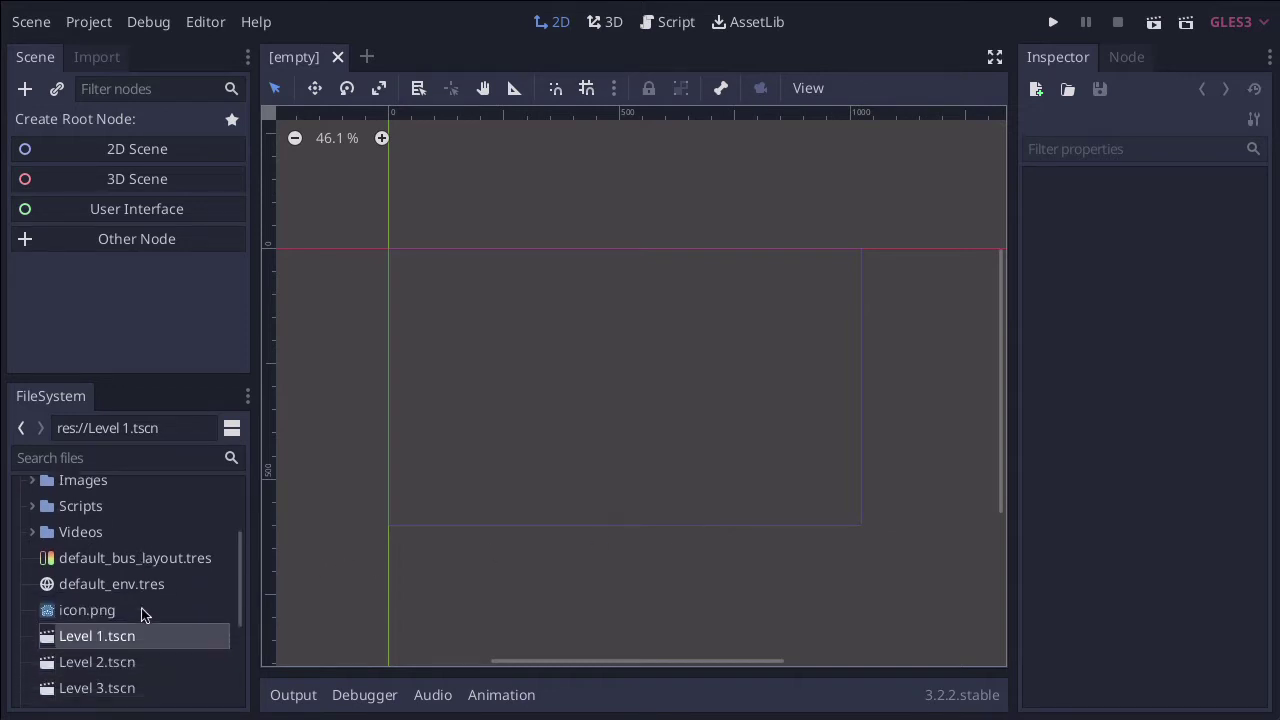
pyautogui.scroll(-1, 142, 612)
pyautogui.doubleClick(88, 582)
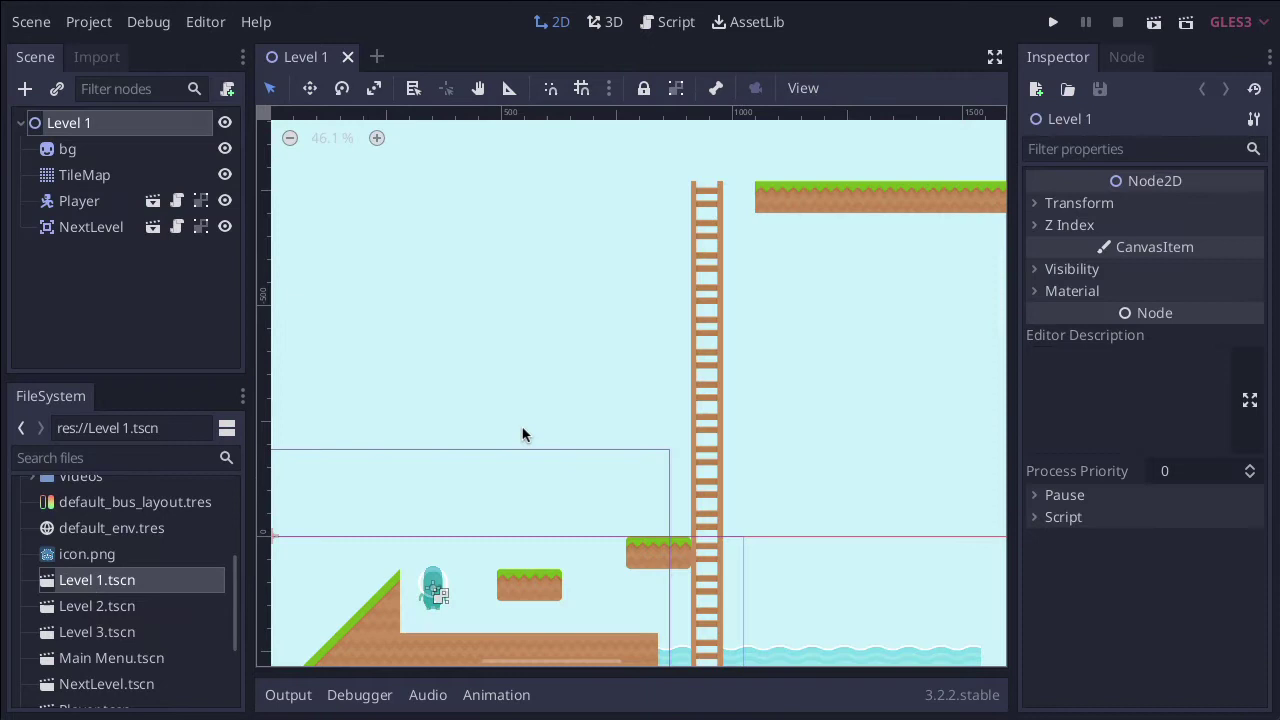
pyautogui.scroll(-6, 522, 380)
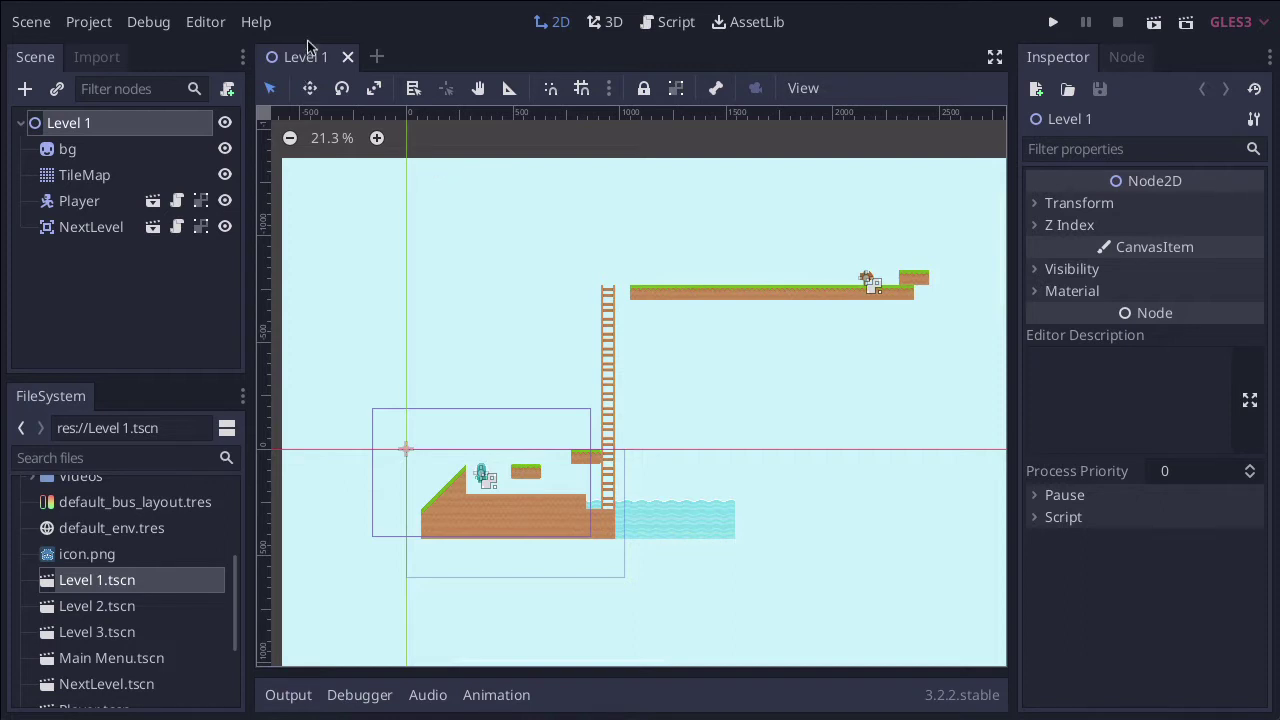
# Create a new scene with a 2D Scene (Node2D) root node.
pyautogui.click(40, 30)
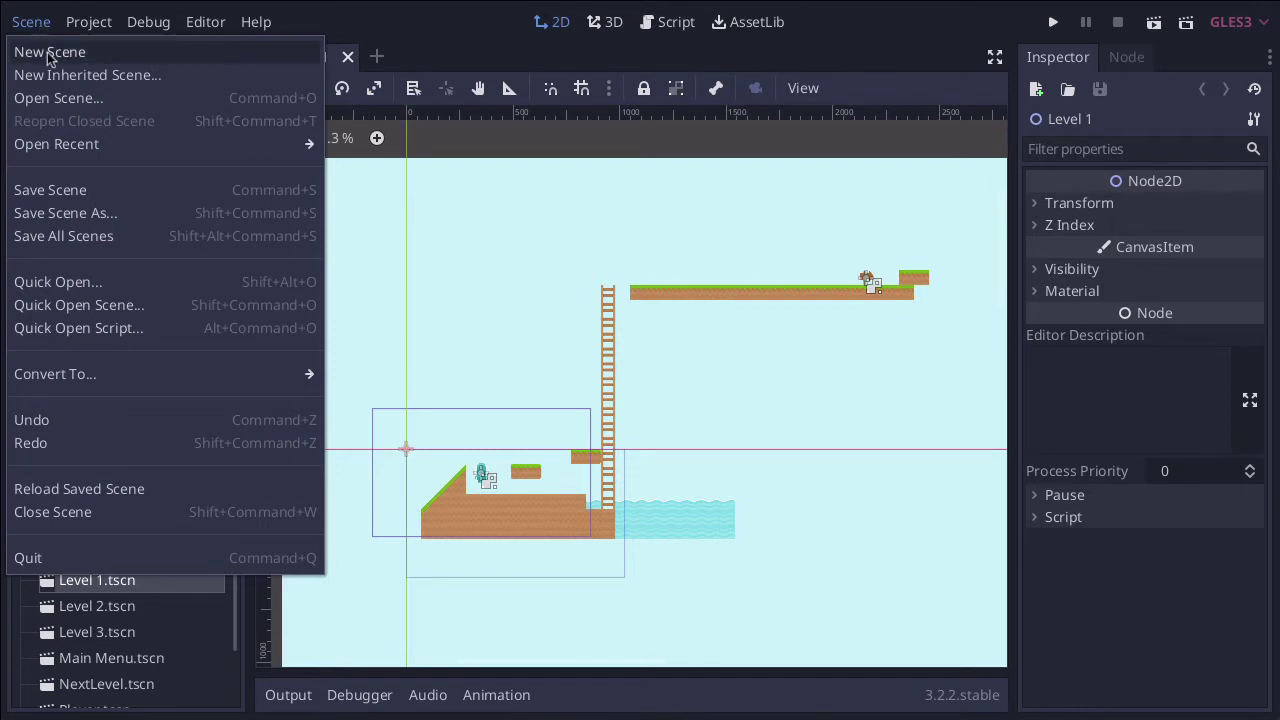
pyautogui.click(49, 52)
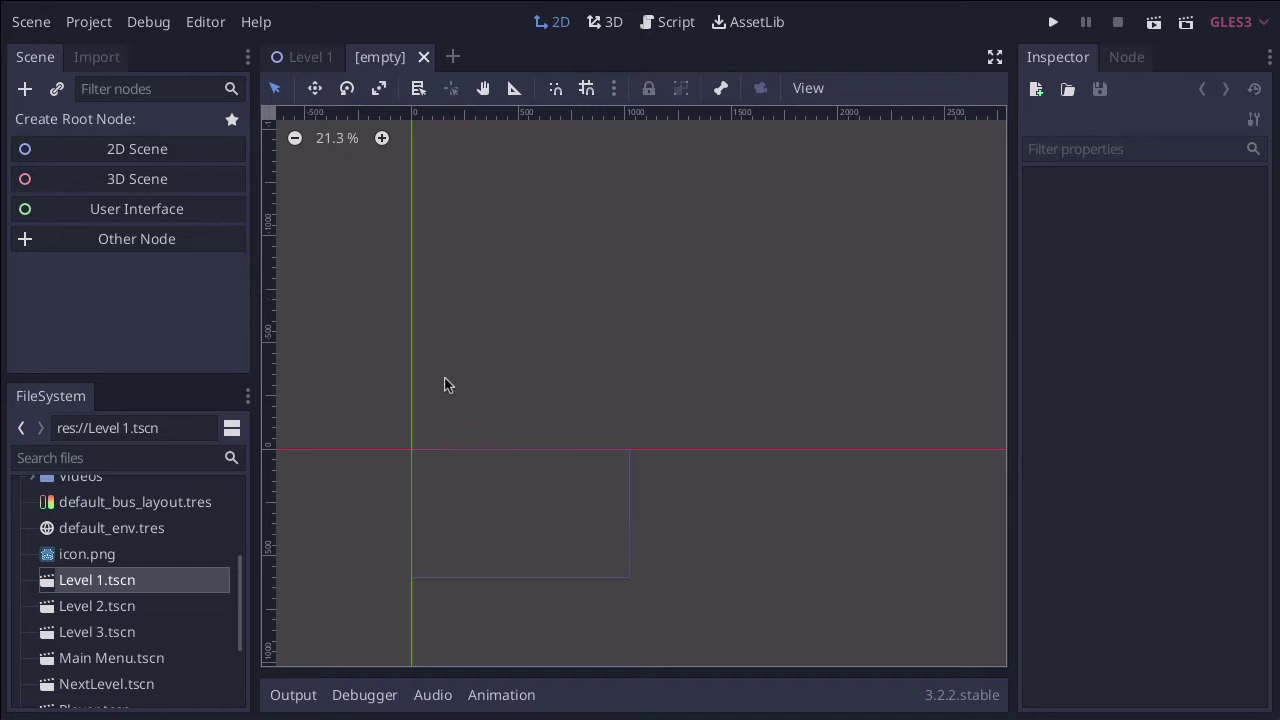
pyautogui.scroll(5, 445, 385)
pyautogui.scroll(-3, 445, 383)
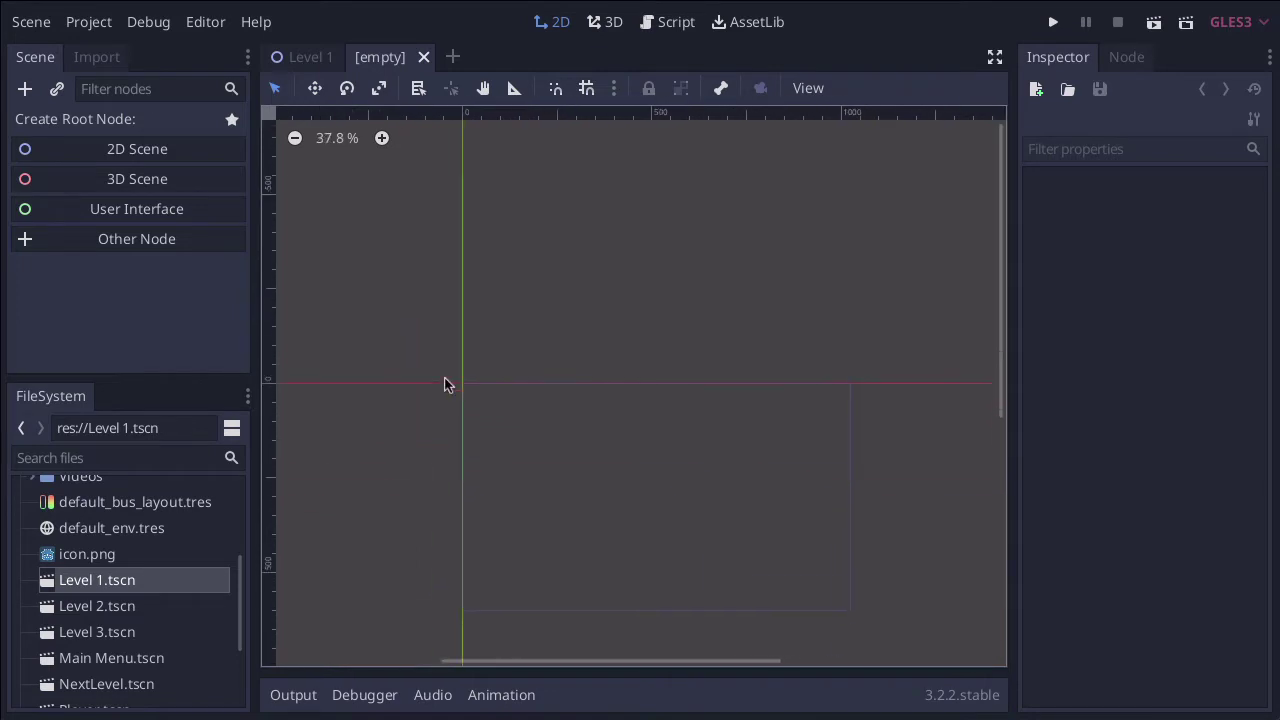
pyautogui.click(145, 155)
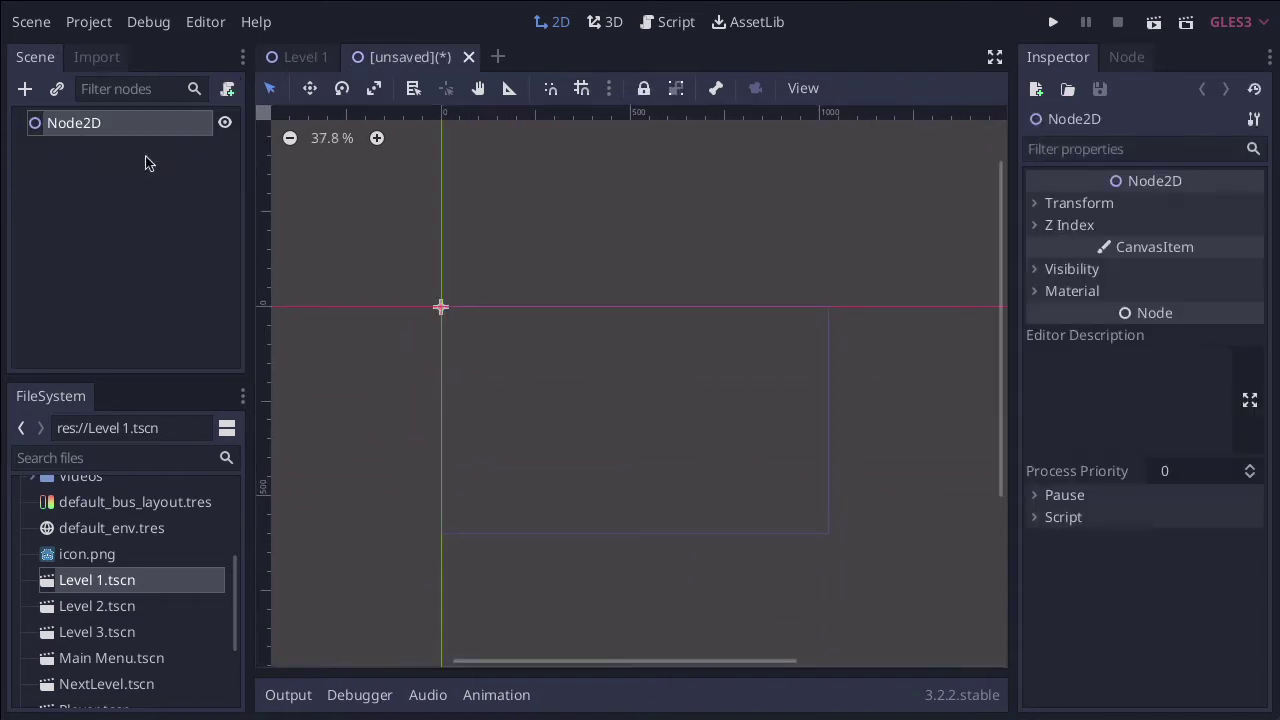
# Rename the root node to HUD.
pyautogui.doubleClick(93, 126)
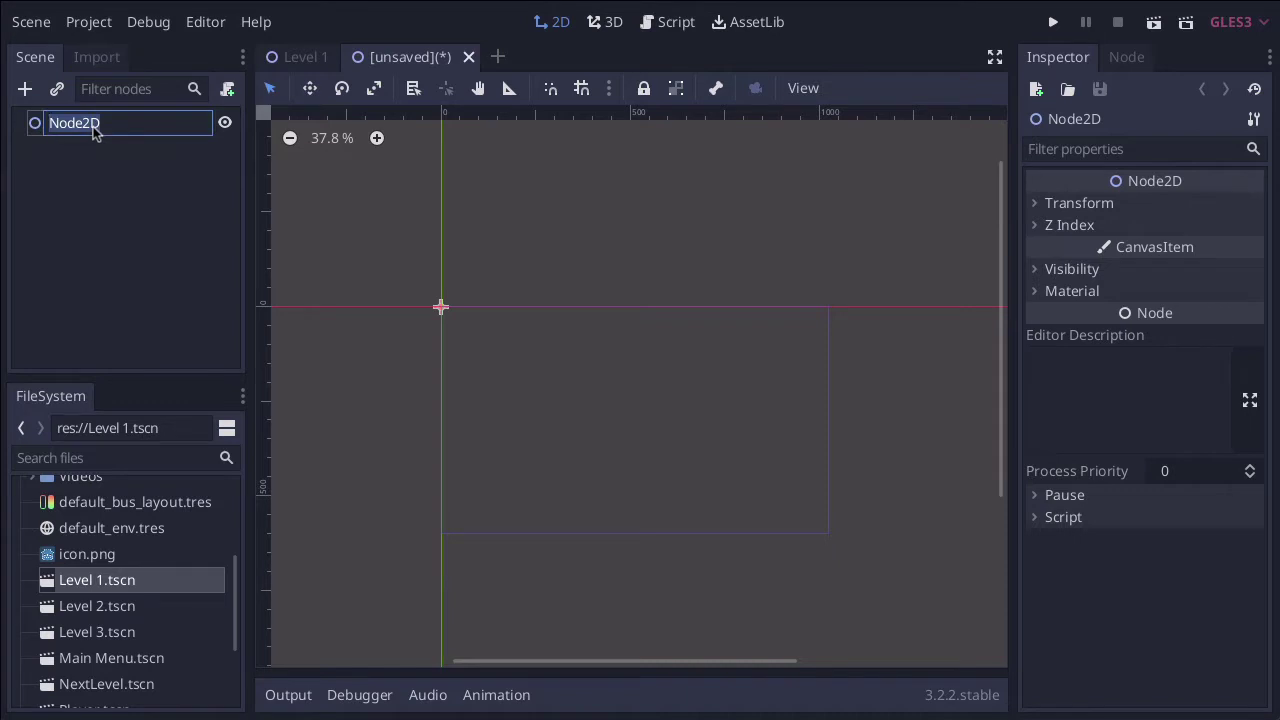
pyautogui.write('HUD')
pyautogui.click(120, 177)
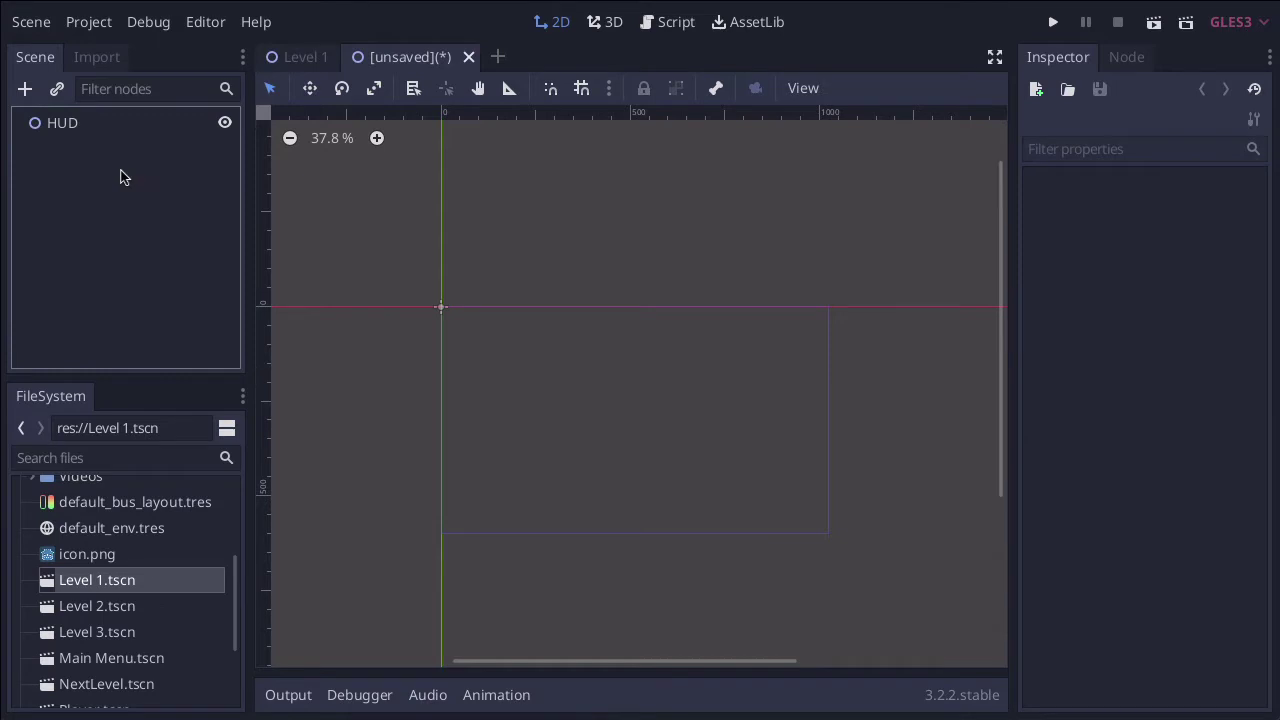
# Save the scene as HUD.tscn in res://.
pyautogui.click(45, 26)
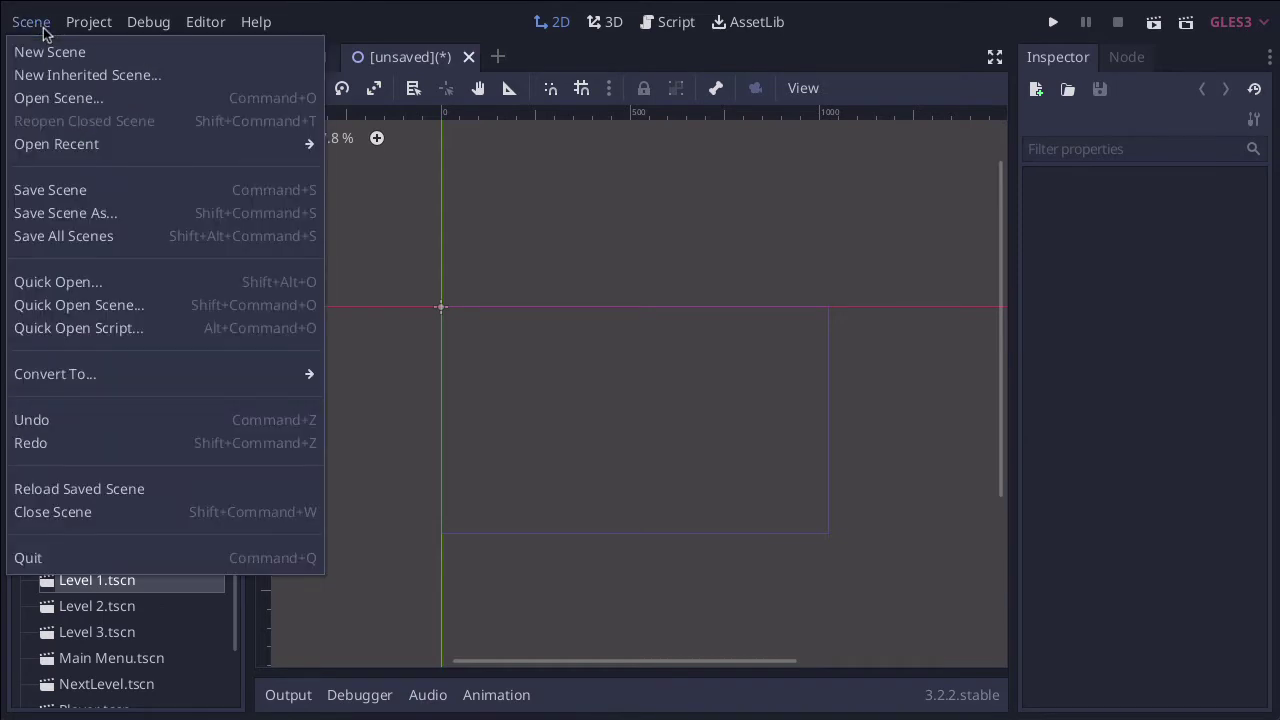
pyautogui.click(50, 190)
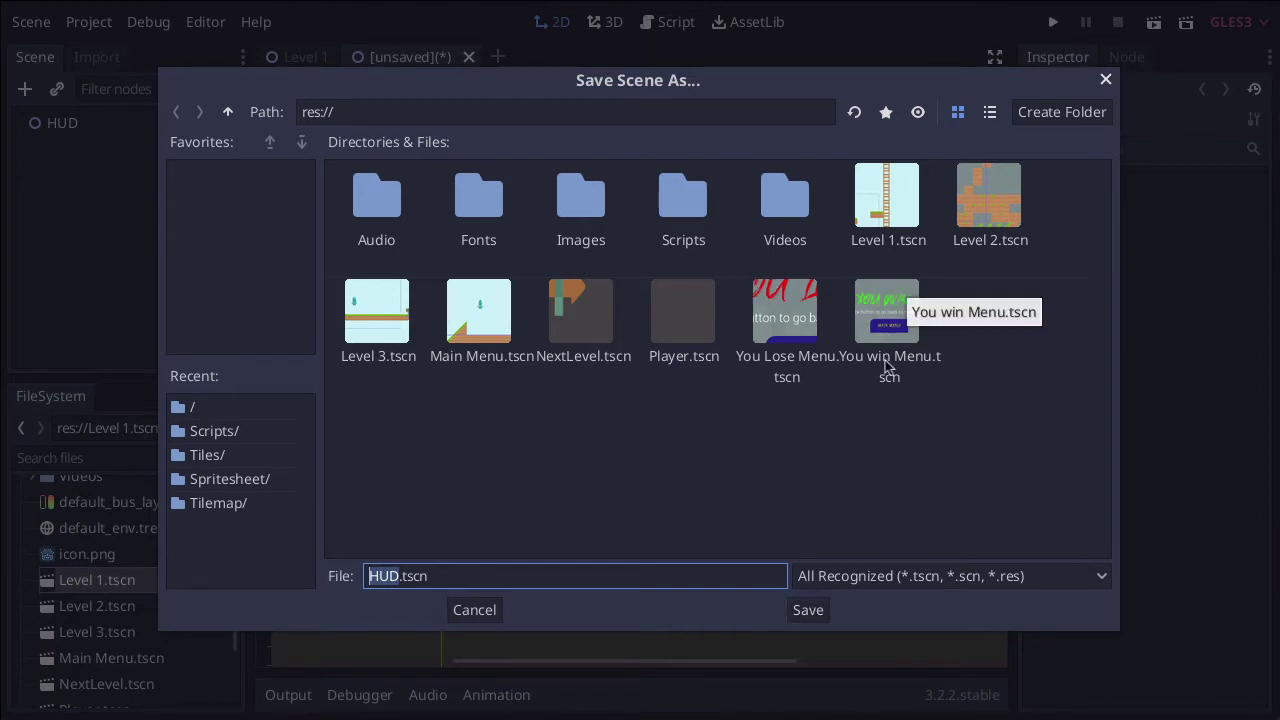
pyautogui.click(814, 610)
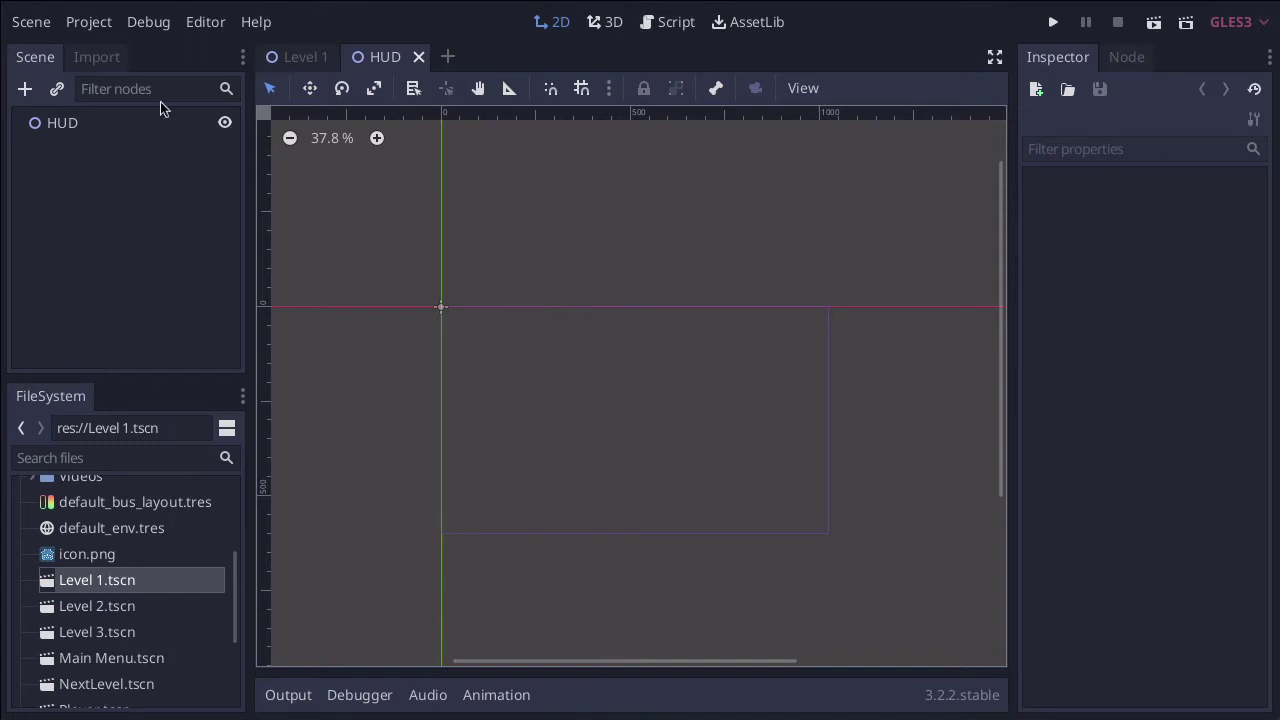
# In Project Settings AutoLoad, add res://HUD.tscn as the singleton Hud, then close.
pyautogui.click(36, 31)
pyautogui.moveTo(76, 33)
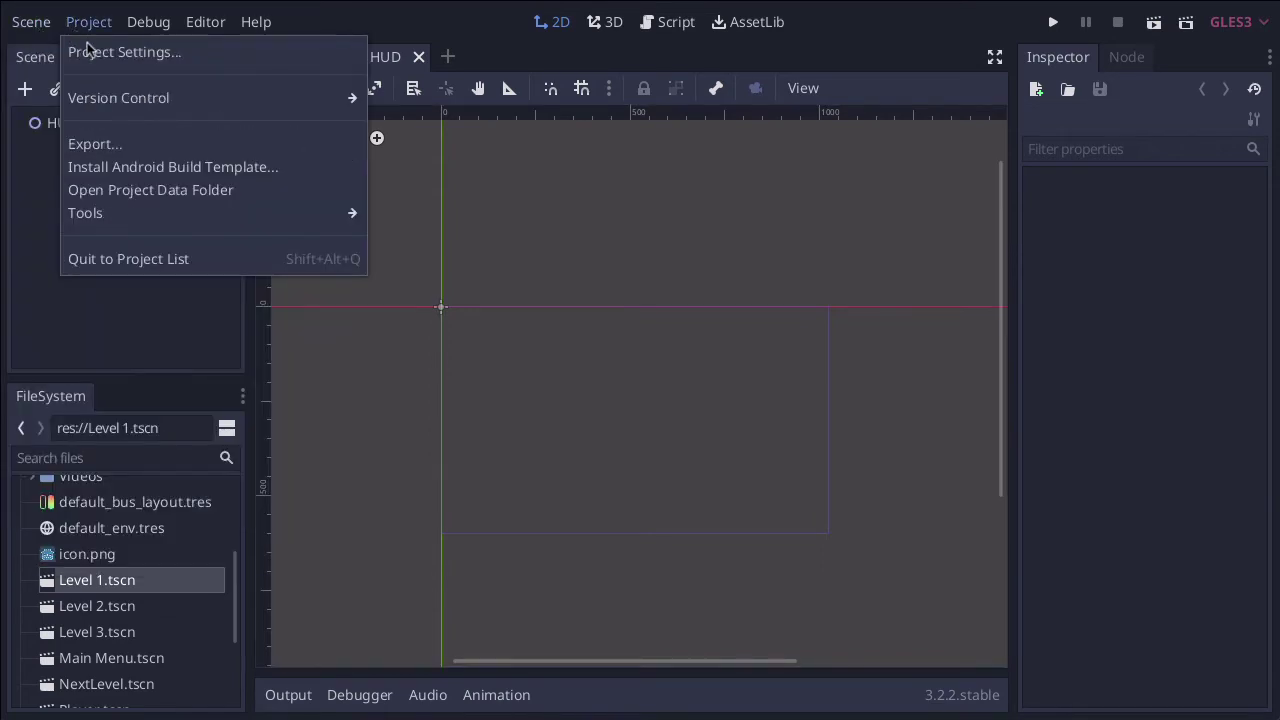
pyautogui.click(99, 58)
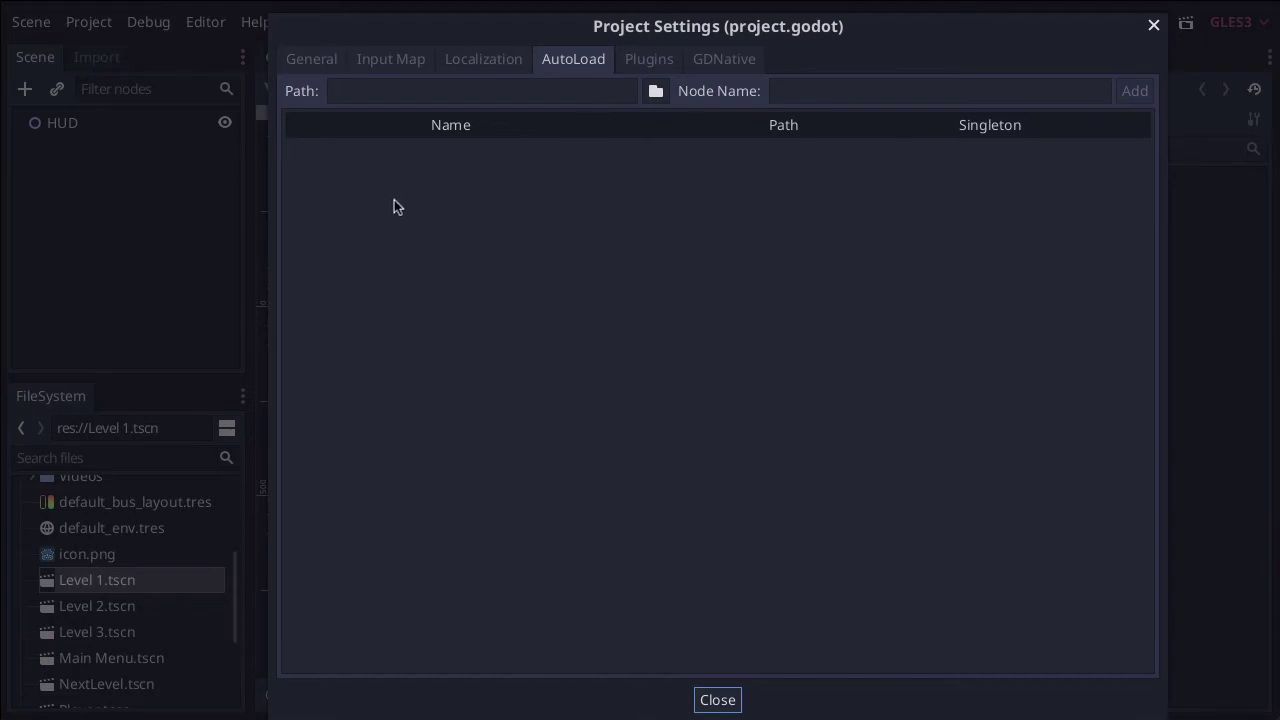
pyautogui.click(323, 64)
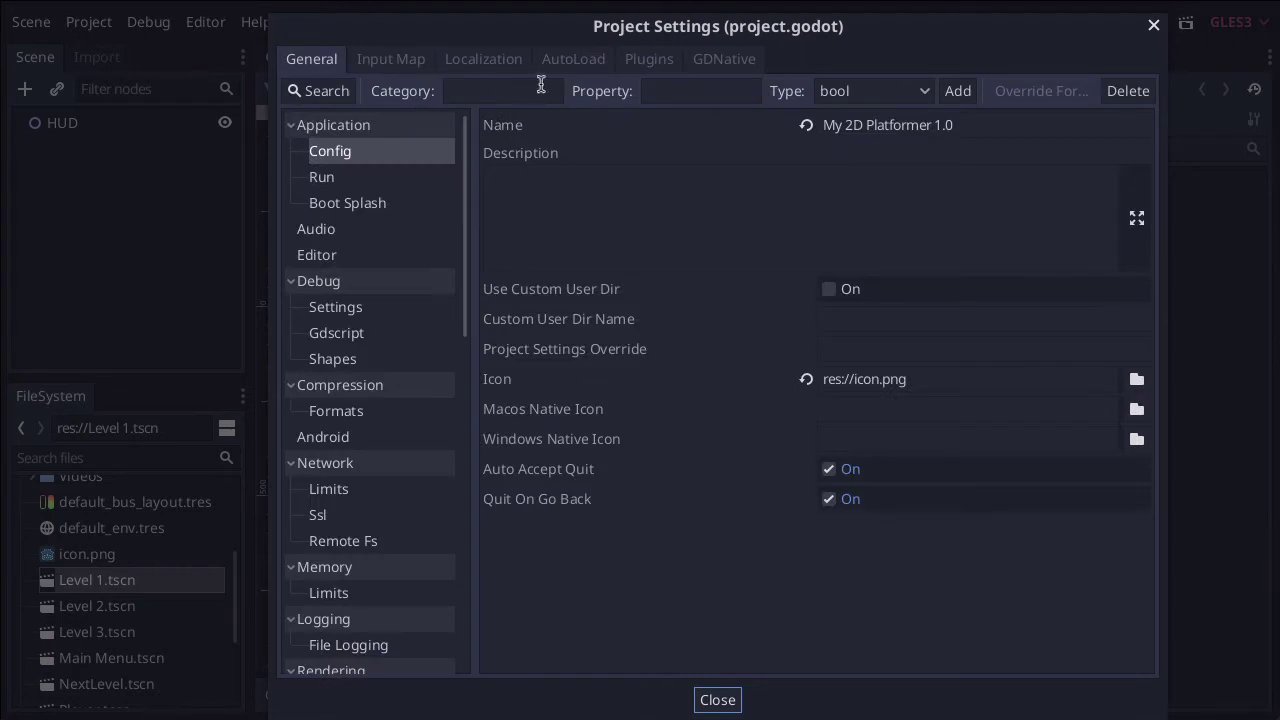
pyautogui.click(576, 64)
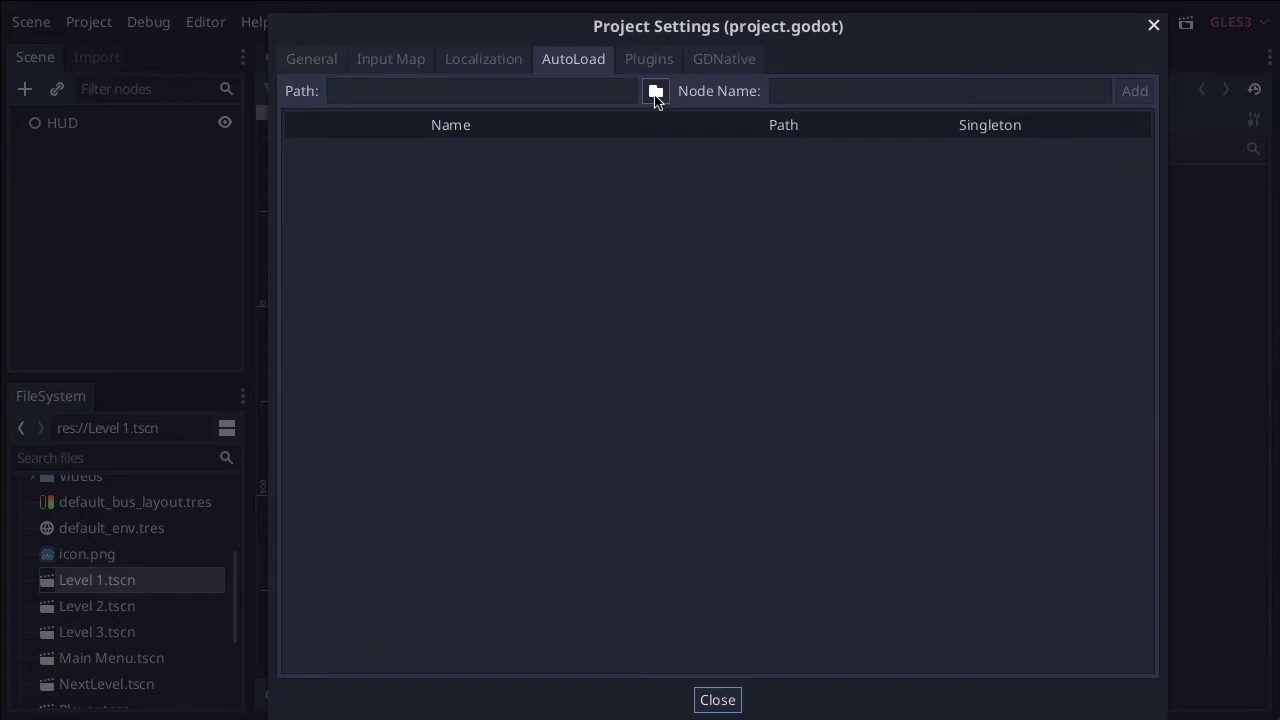
pyautogui.click(656, 92)
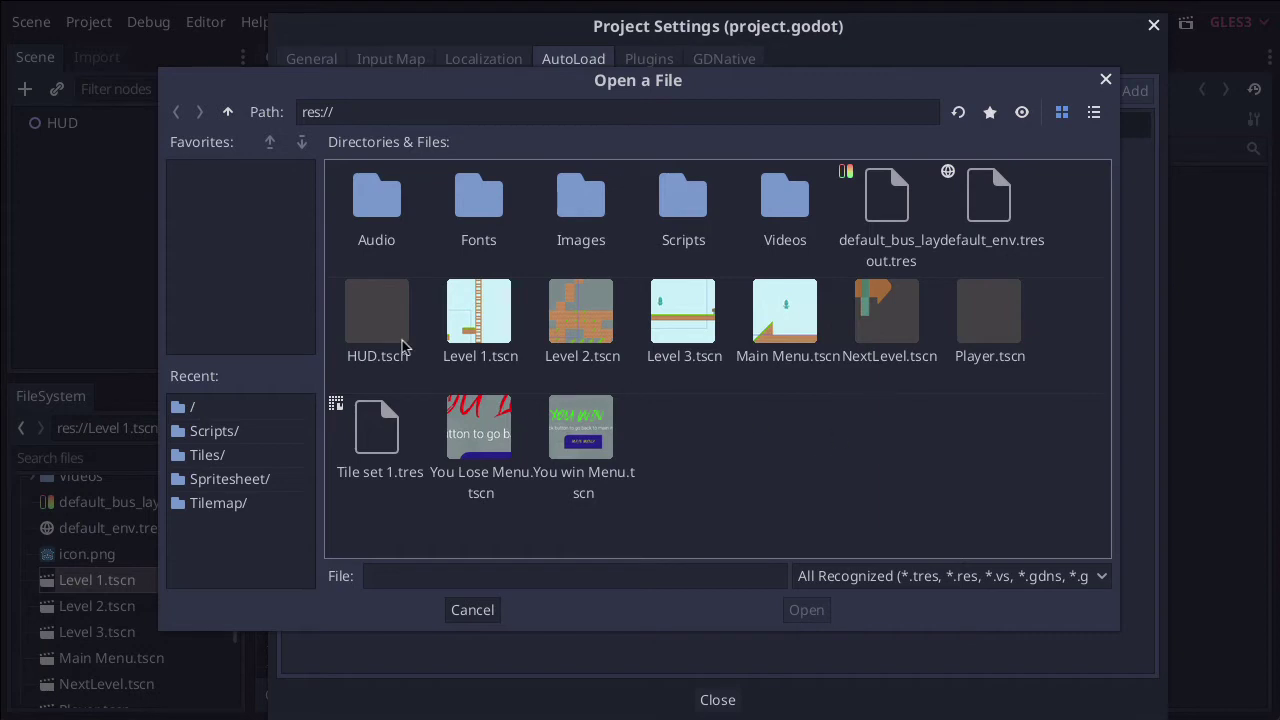
pyautogui.click(361, 316)
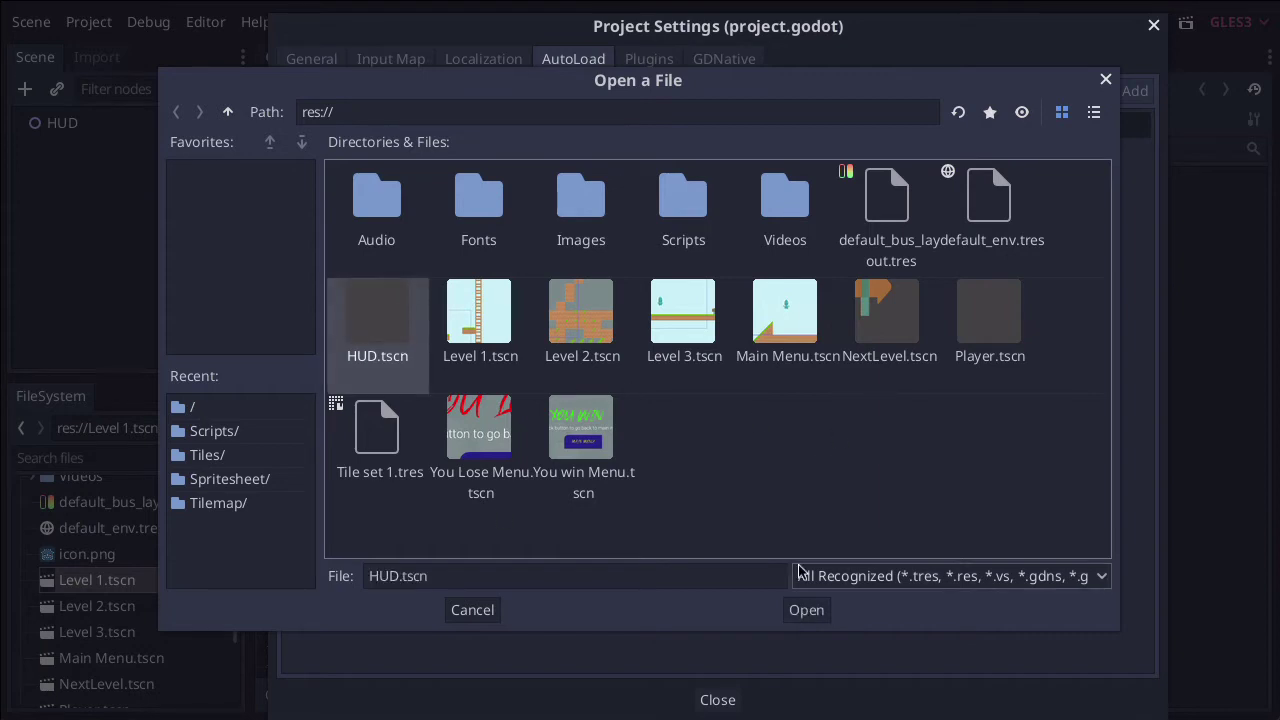
pyautogui.click(806, 610)
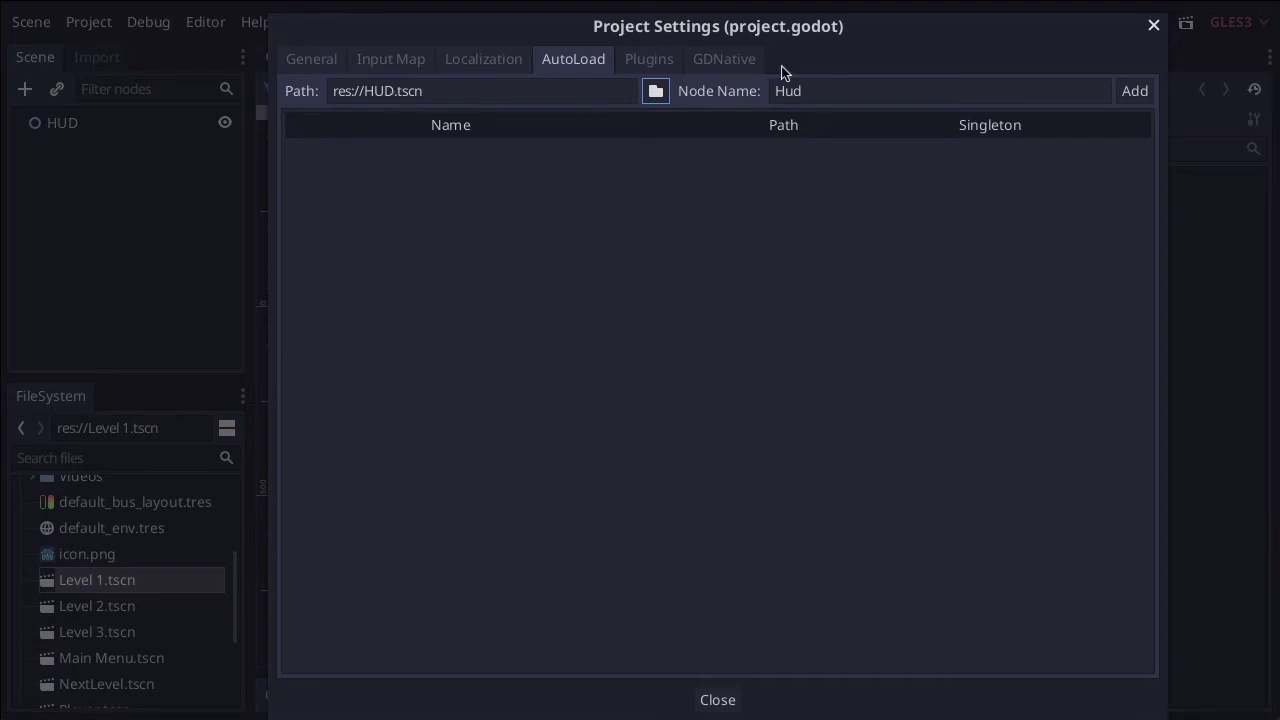
pyautogui.click(1132, 92)
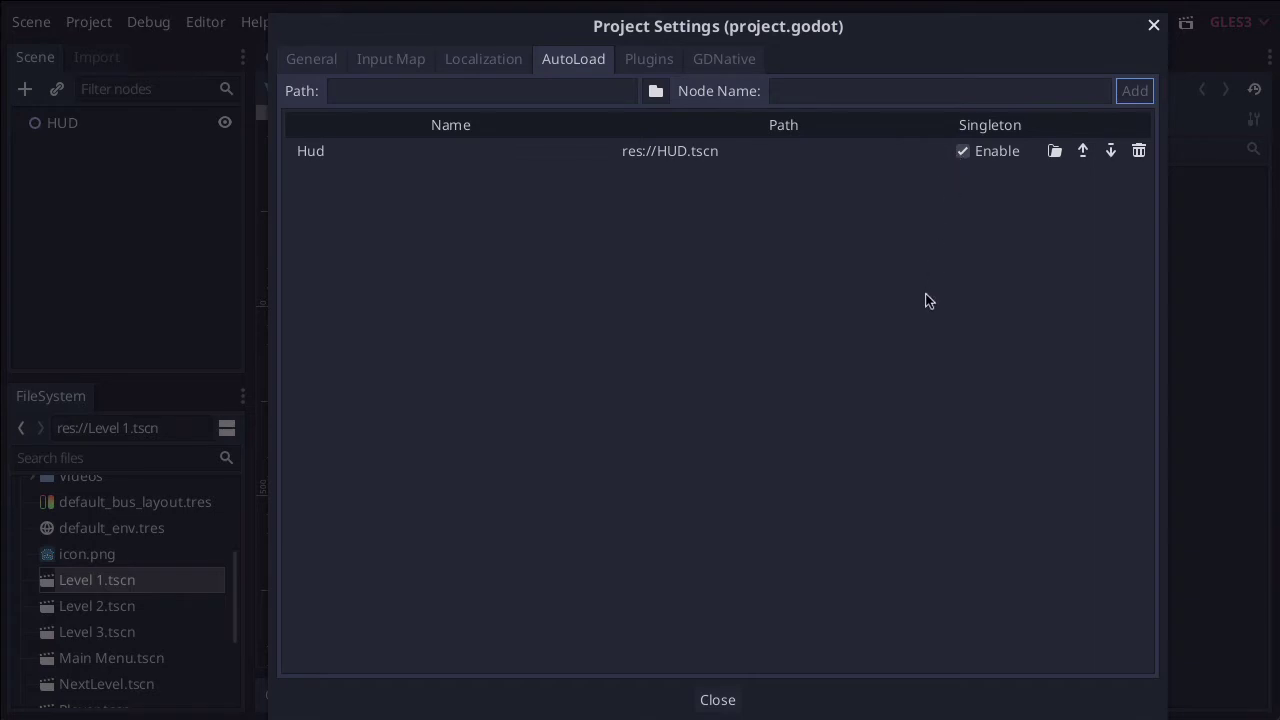
pyautogui.click(925, 293)
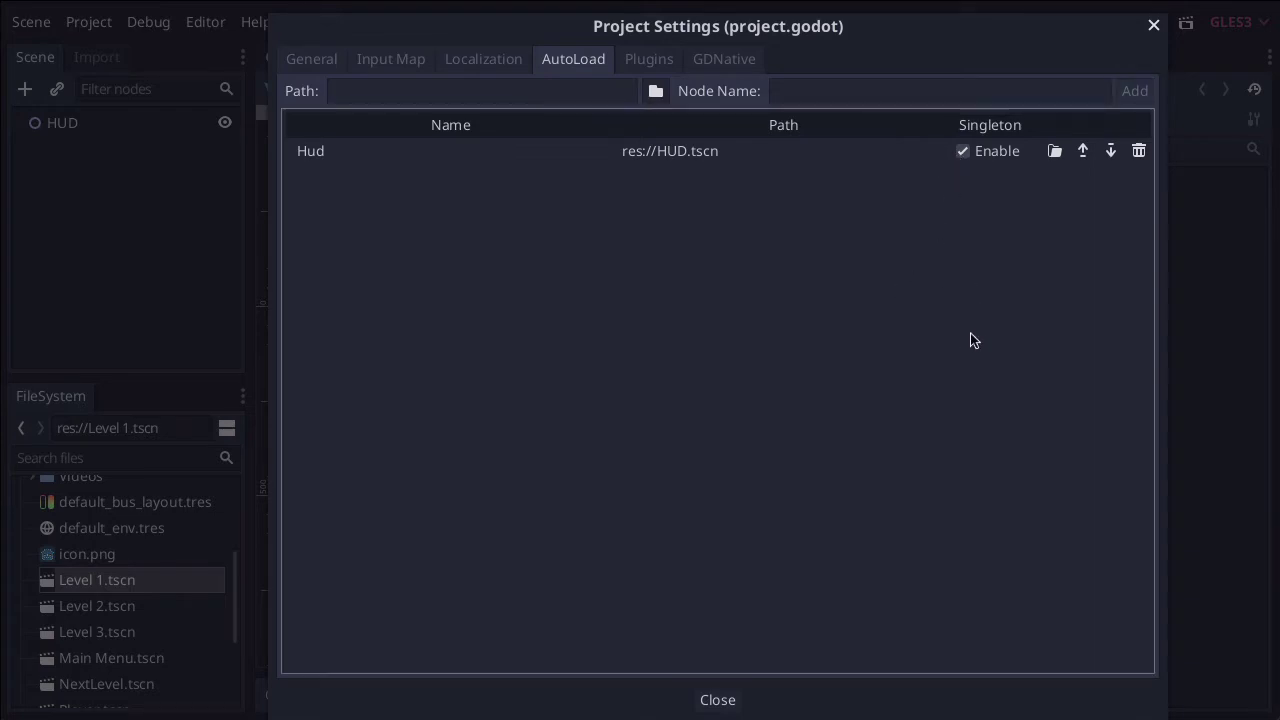
pyautogui.click(718, 700)
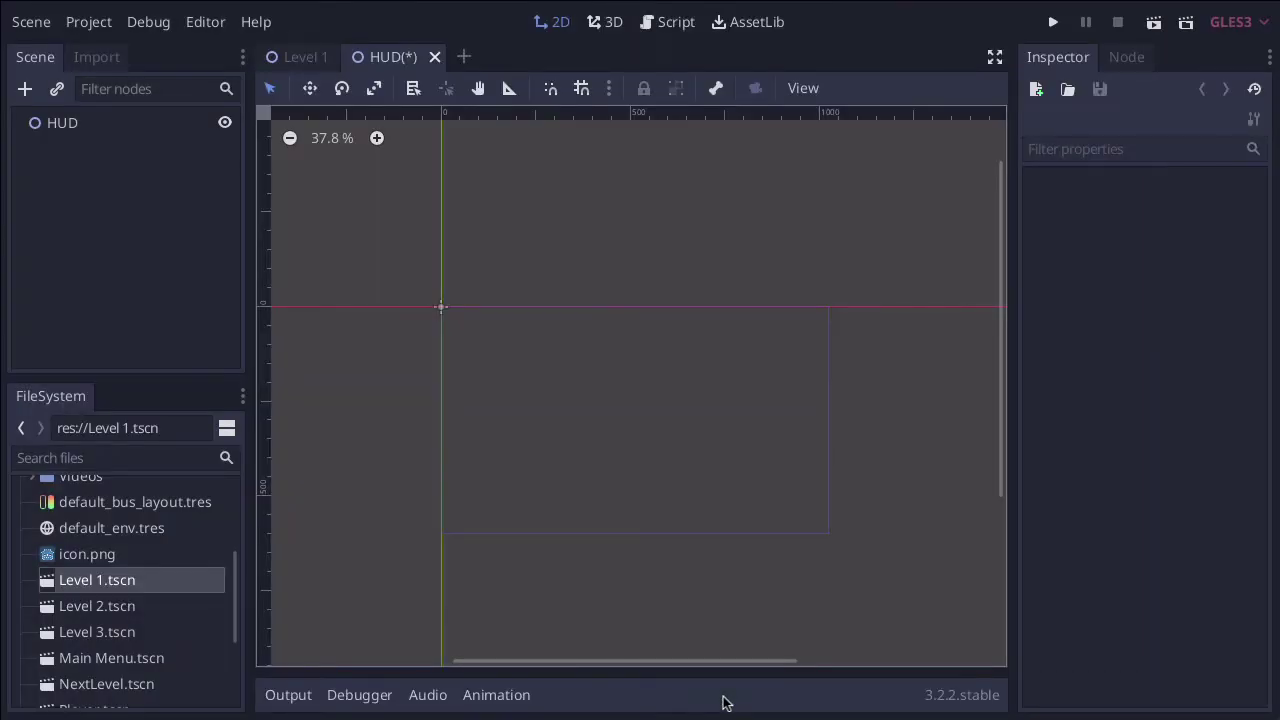
# Add a CanvasLayer child under the HUD root, found by searching 'canvaslay'.
pyautogui.scroll(-3, 755, 504)
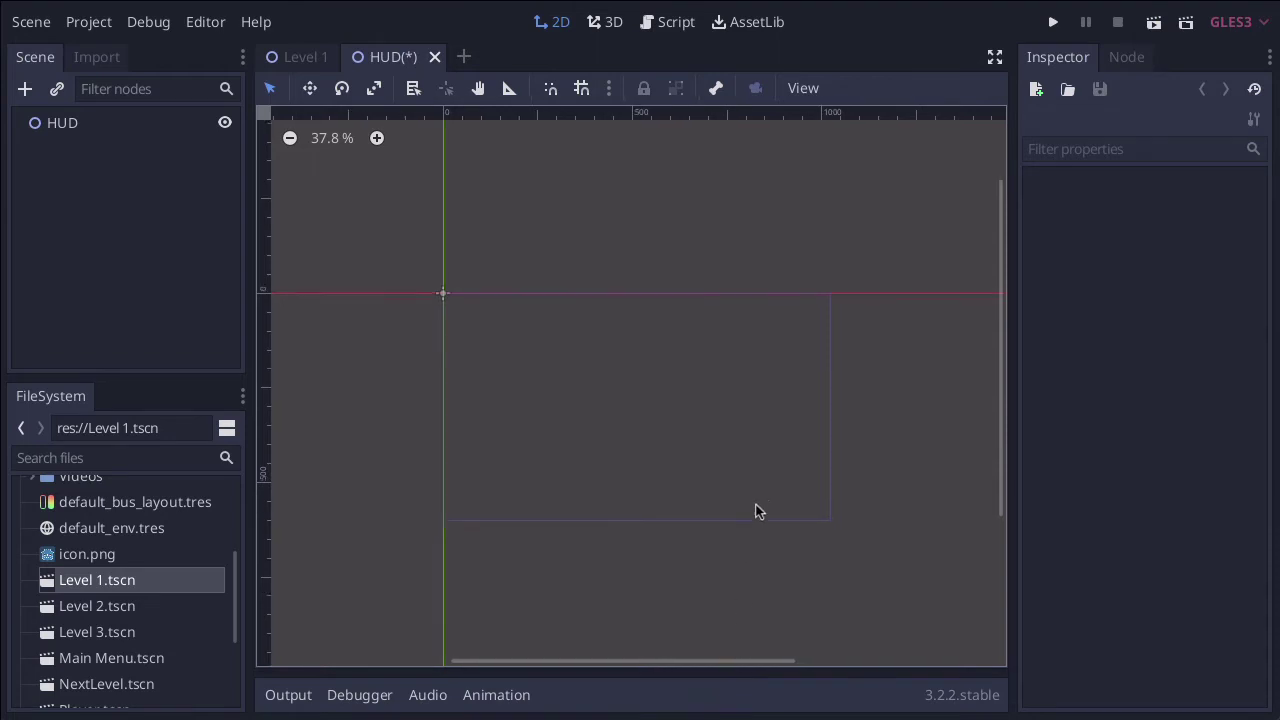
pyautogui.click(93, 128)
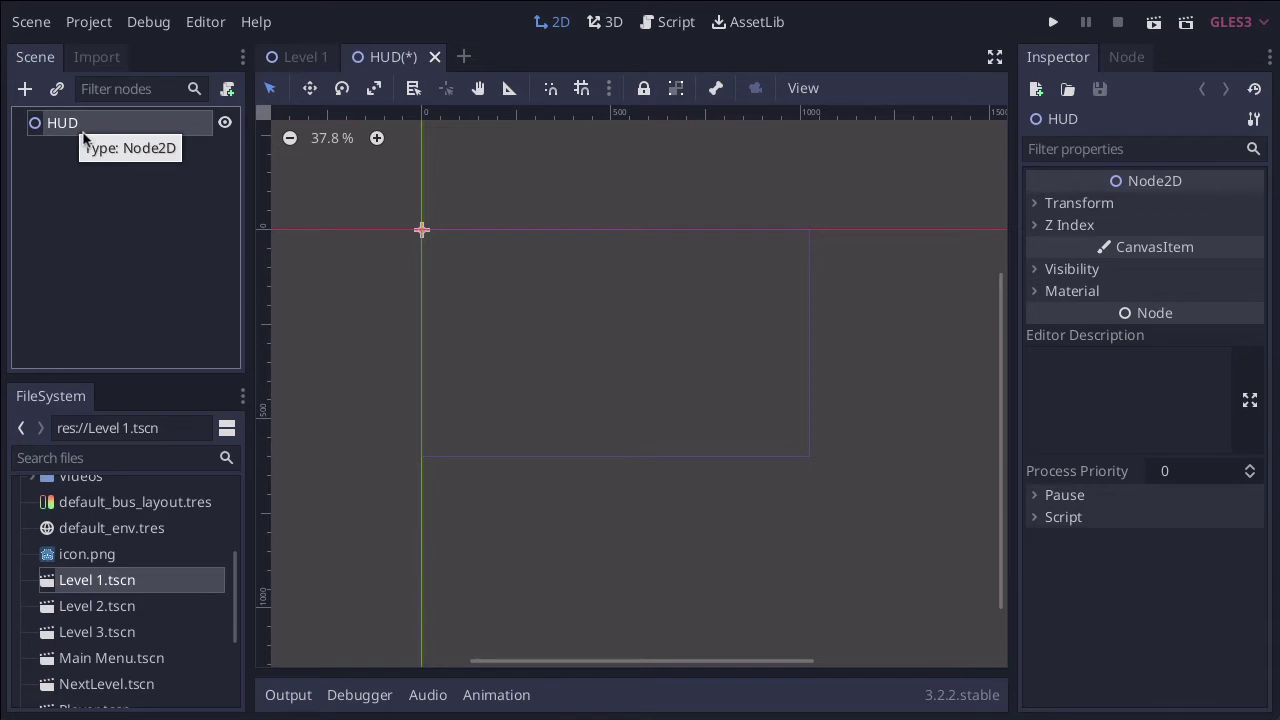
pyautogui.click(26, 91)
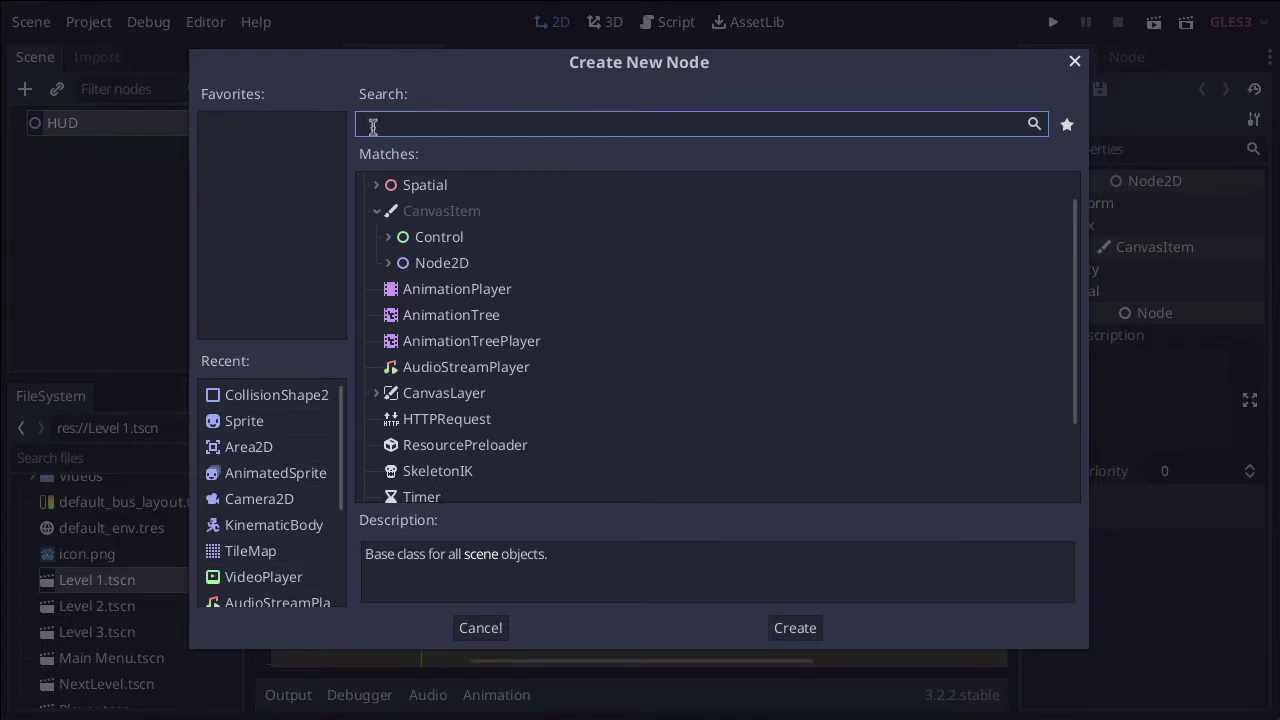
pyautogui.write('canvas')
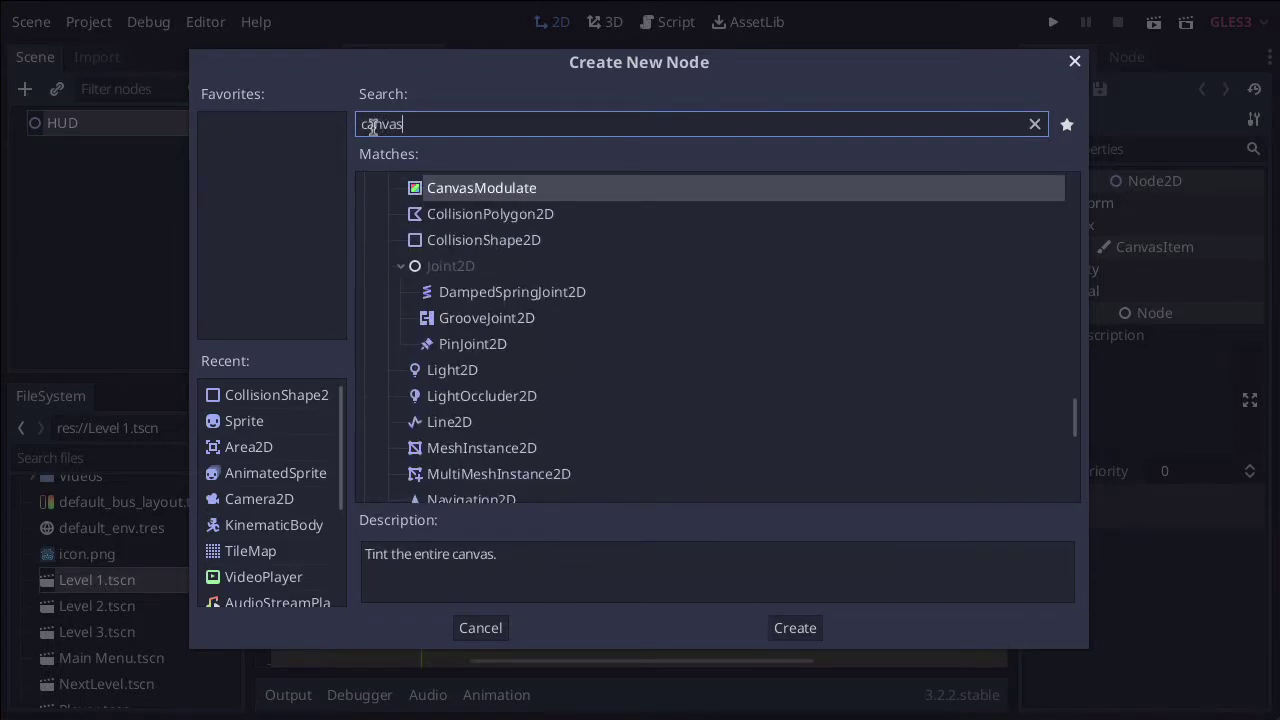
pyautogui.write('lay')
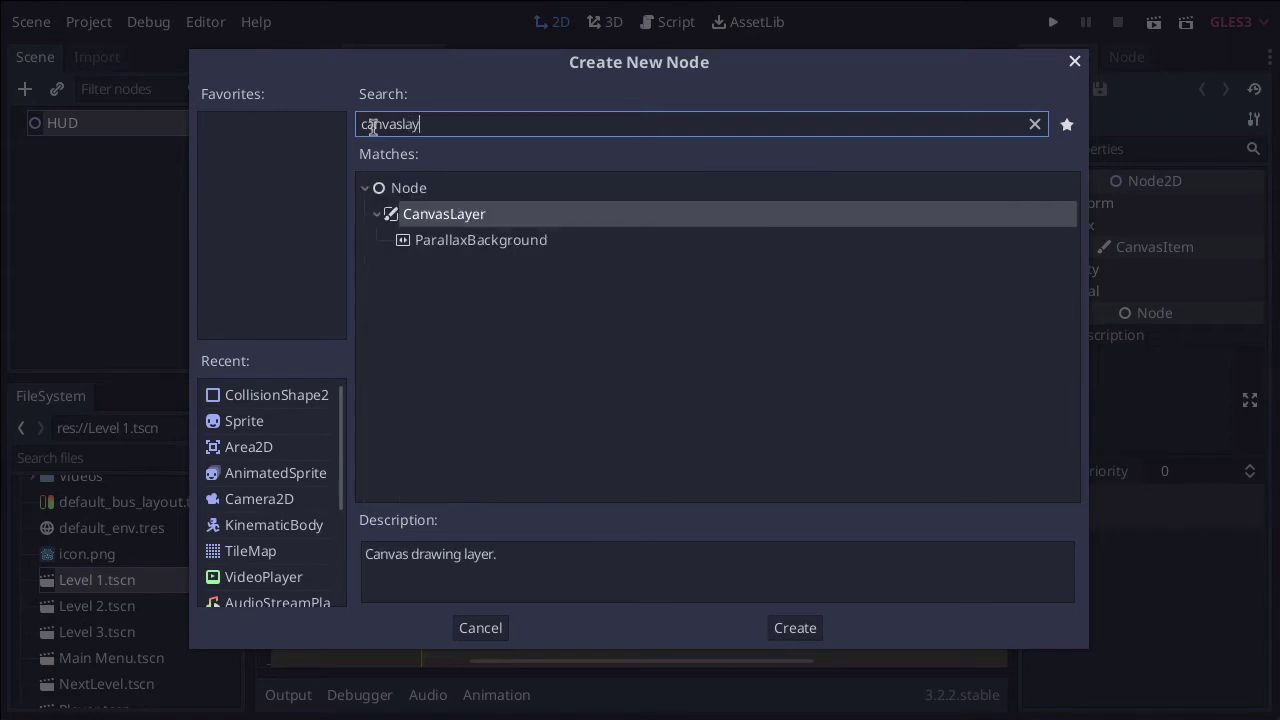
pyautogui.click(437, 222)
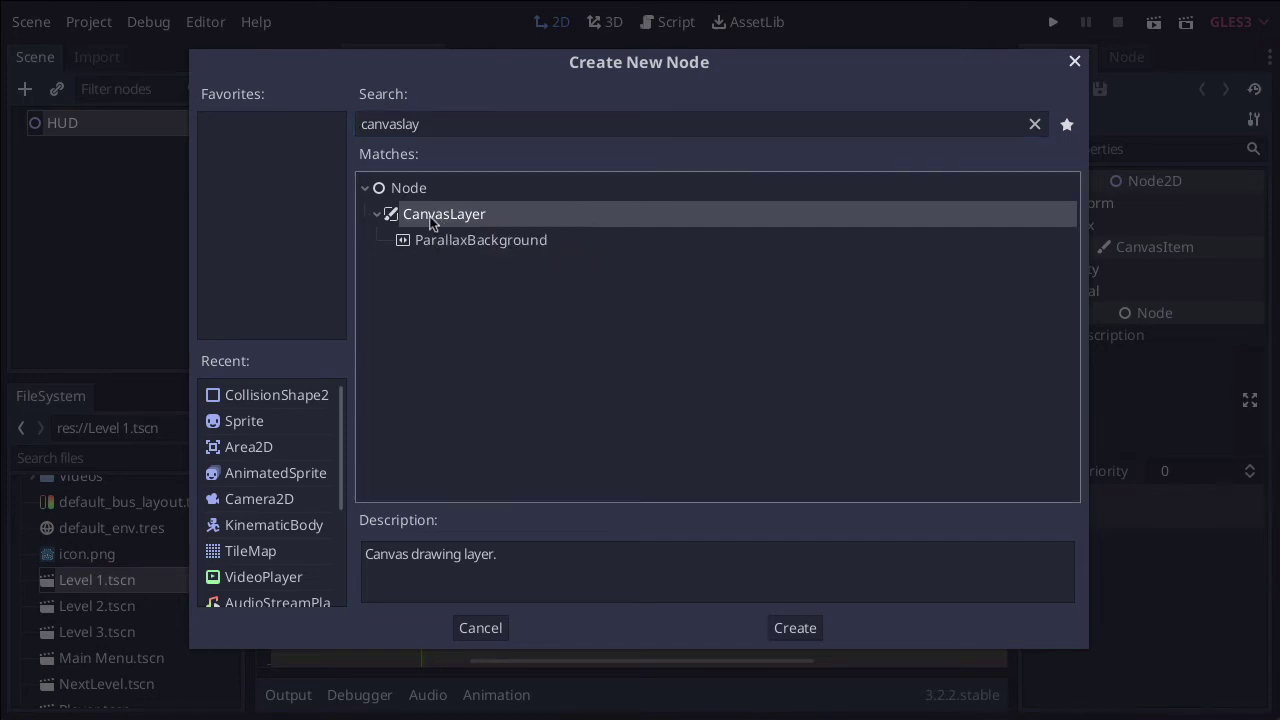
pyautogui.doubleClick(431, 222)
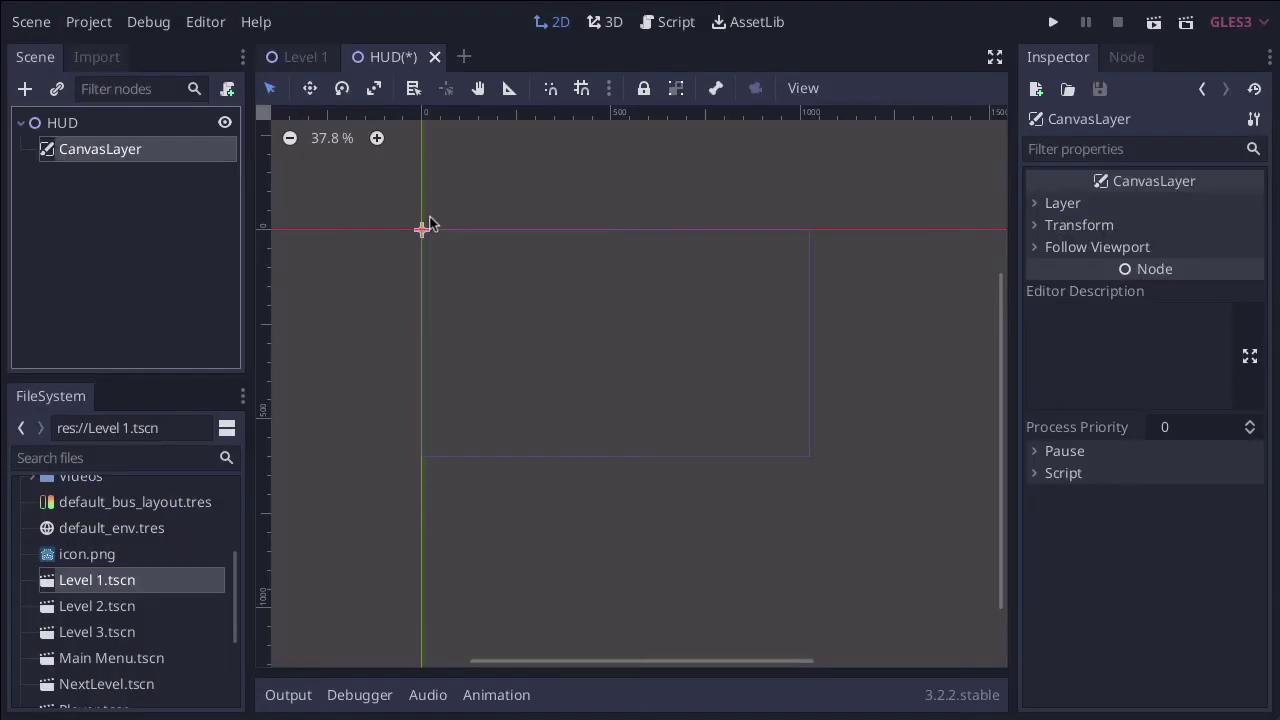
# Rename the new CanvasLayer node to Display.
pyautogui.doubleClick(95, 149)
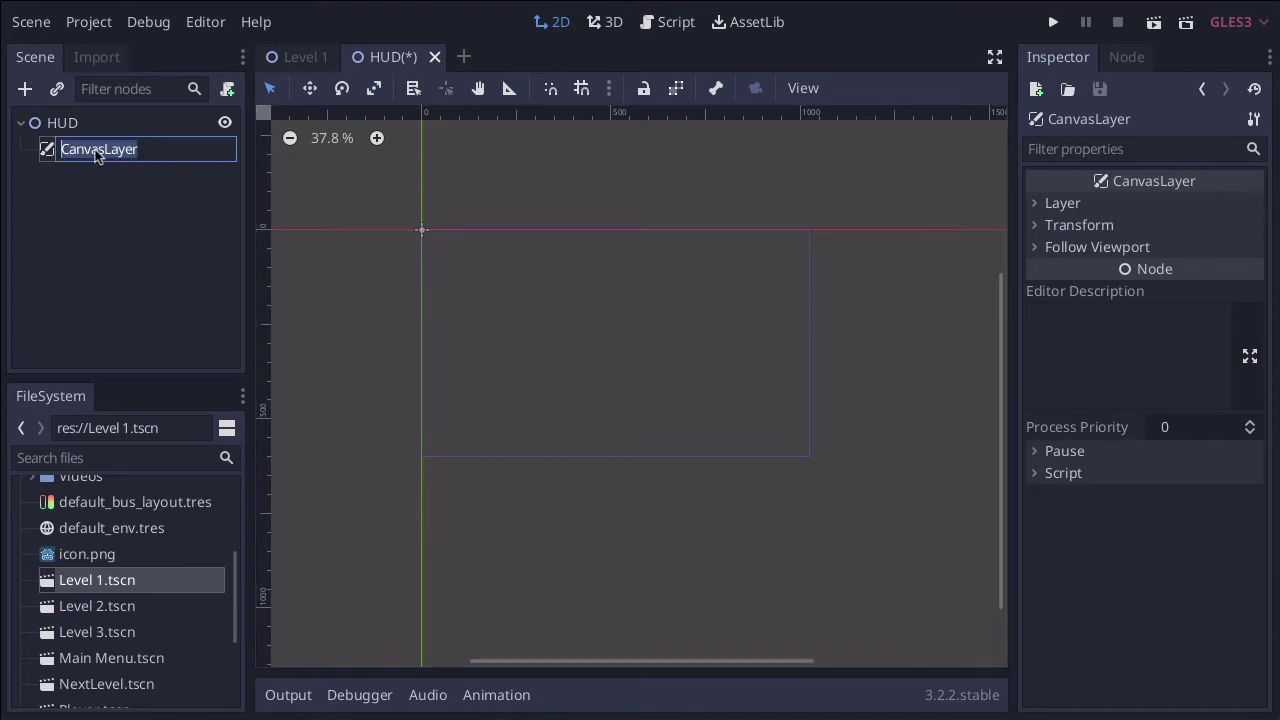
pyautogui.write('Display')
pyautogui.click(122, 218)
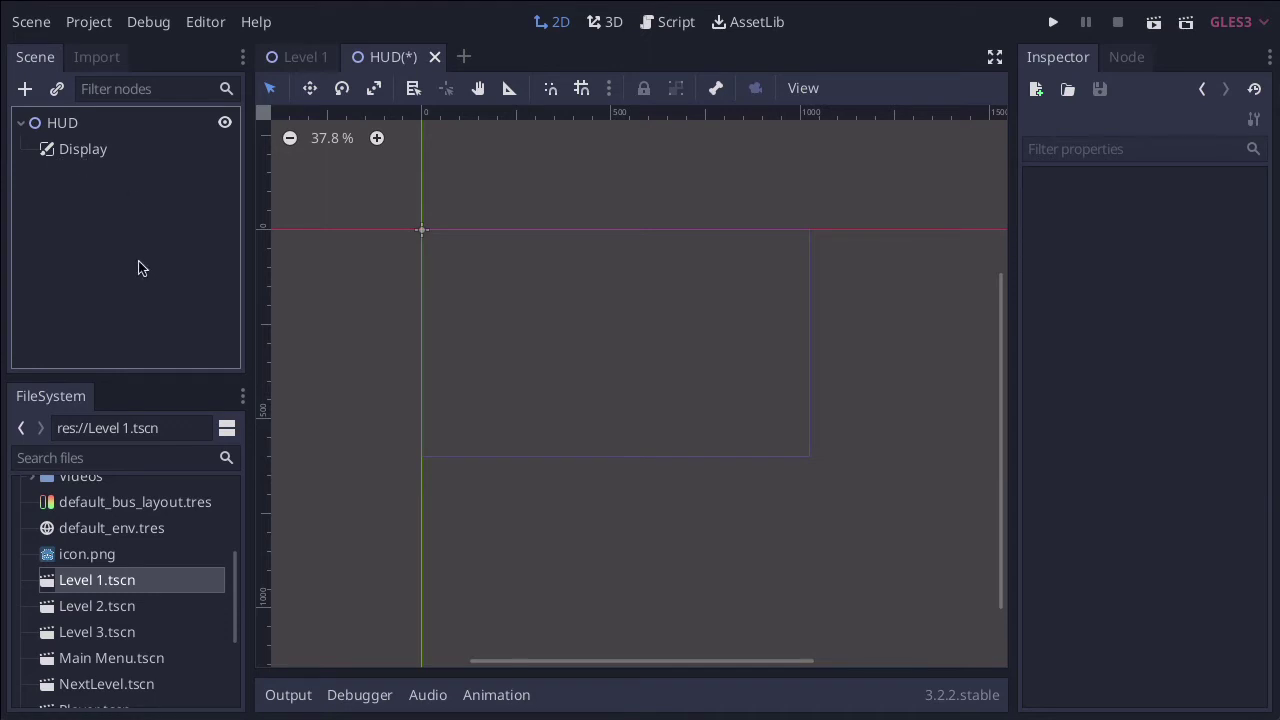
# Add a Label child under the Display node, found by searching 'labe'.
pyautogui.click(83, 153)
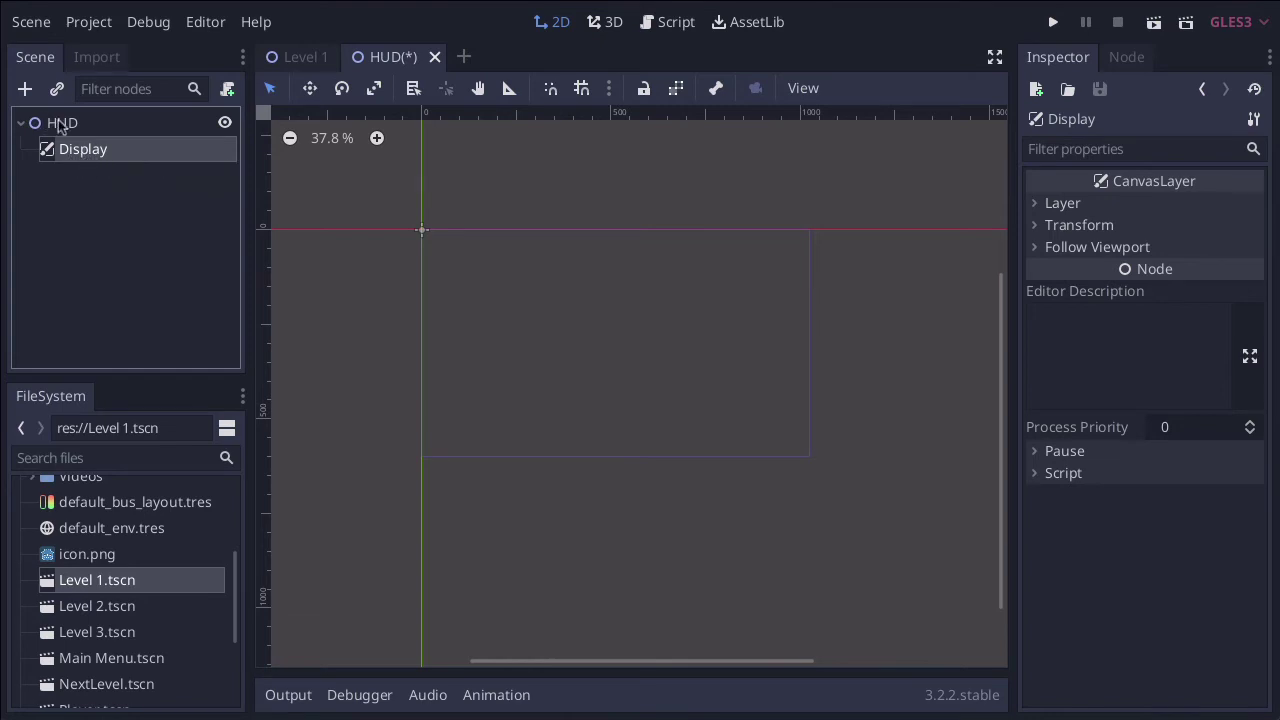
pyautogui.click(26, 91)
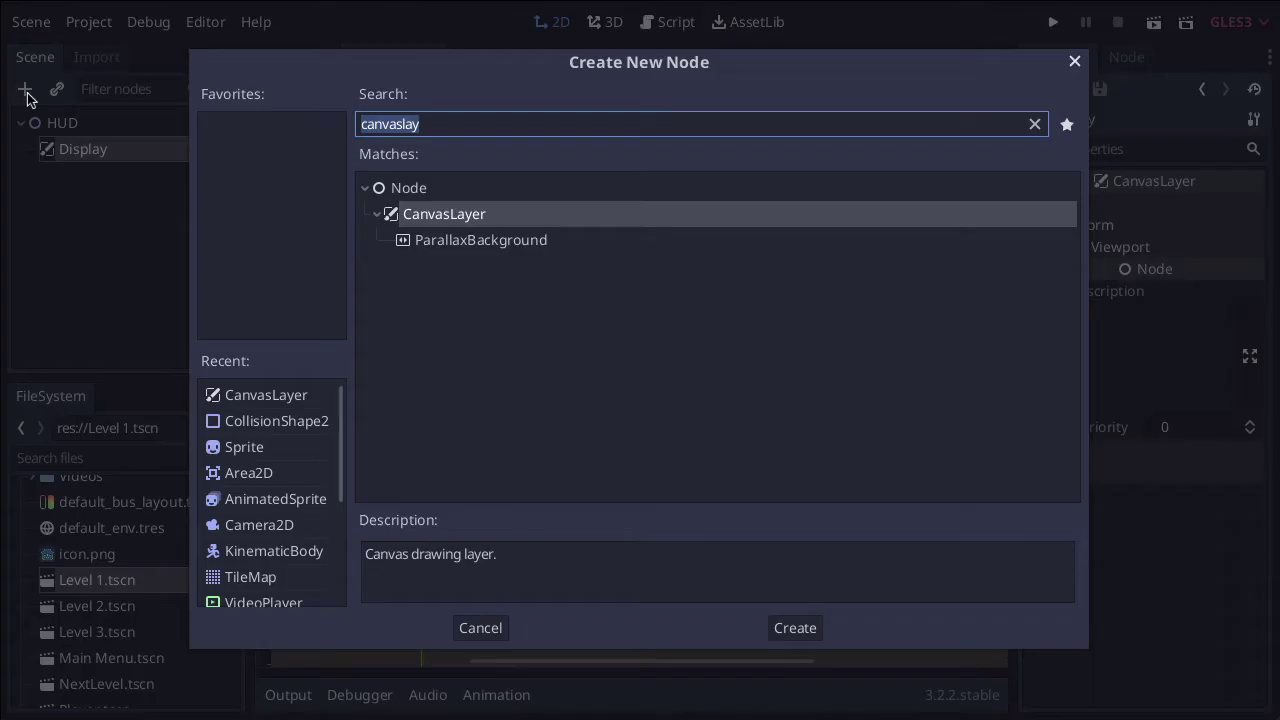
pyautogui.write('labe')
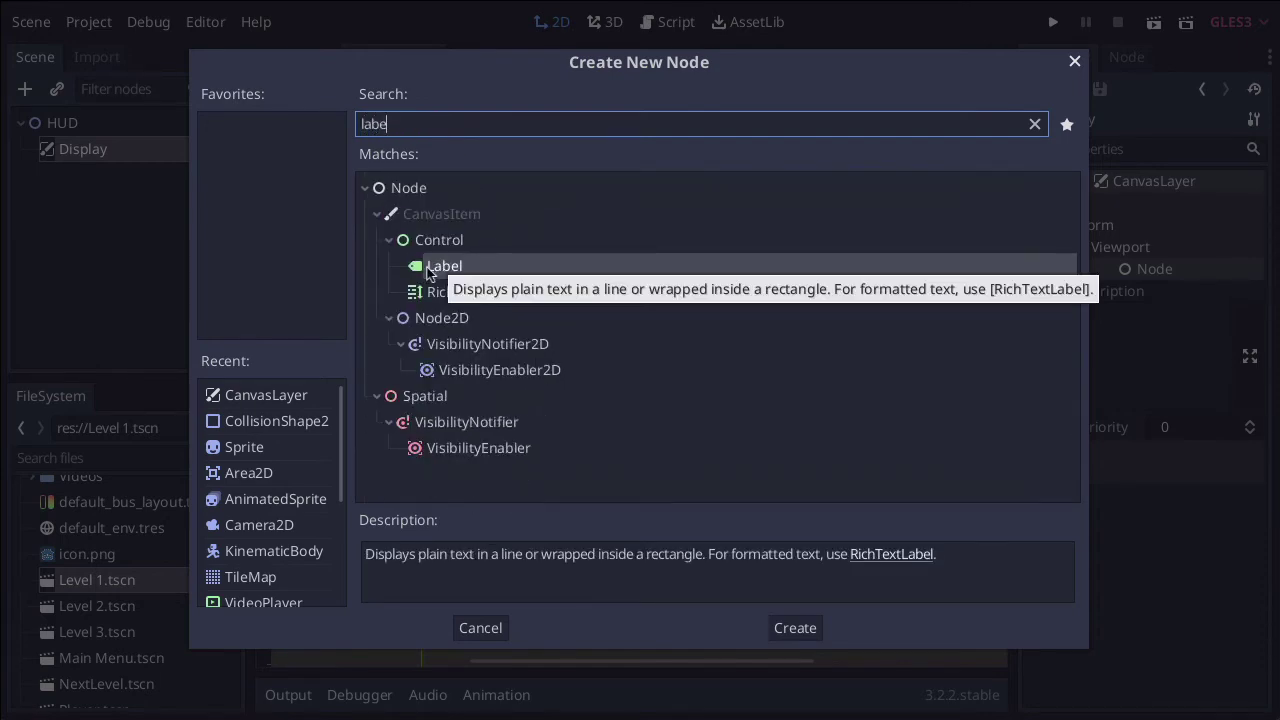
pyautogui.doubleClick(437, 266)
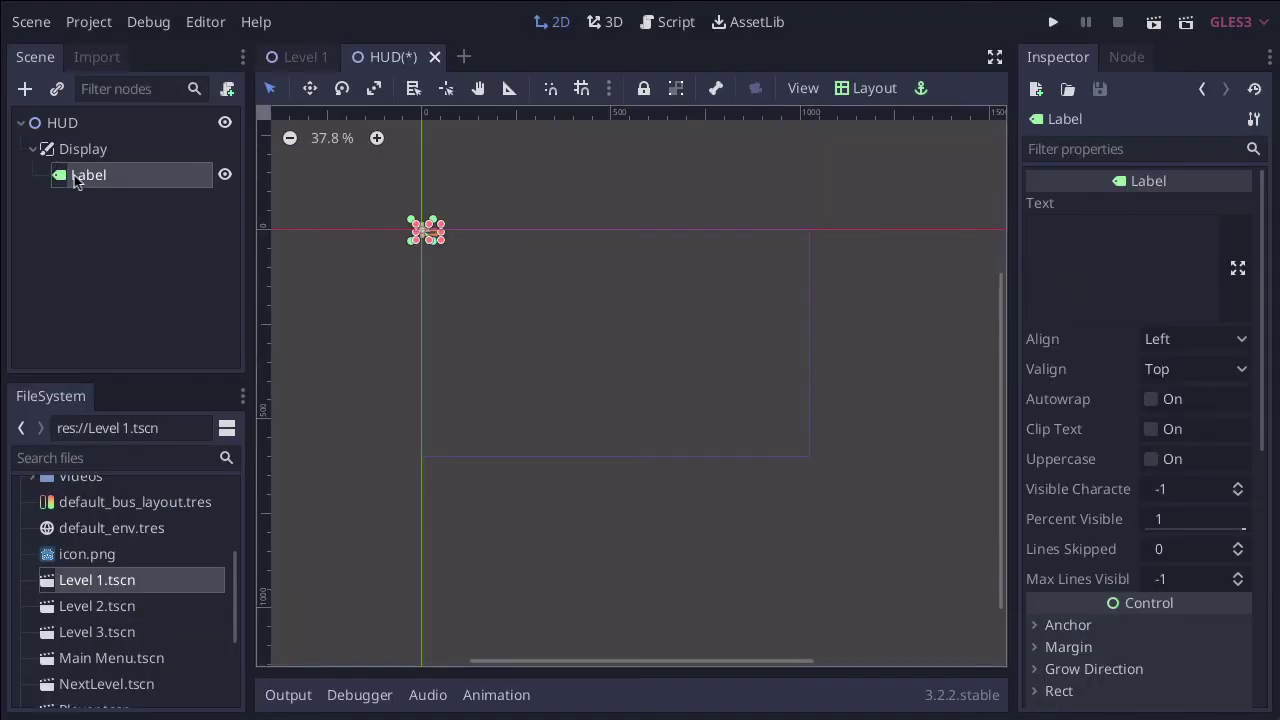
pyautogui.click(34, 151)
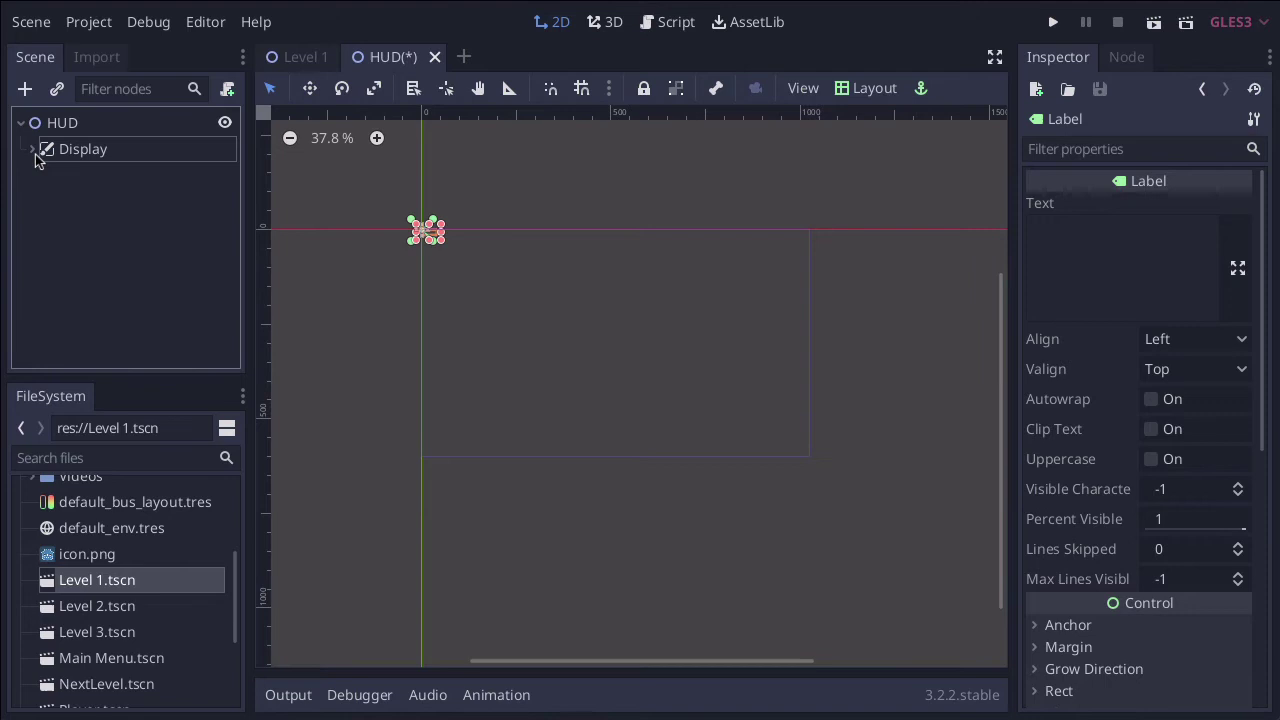
pyautogui.click(33, 151)
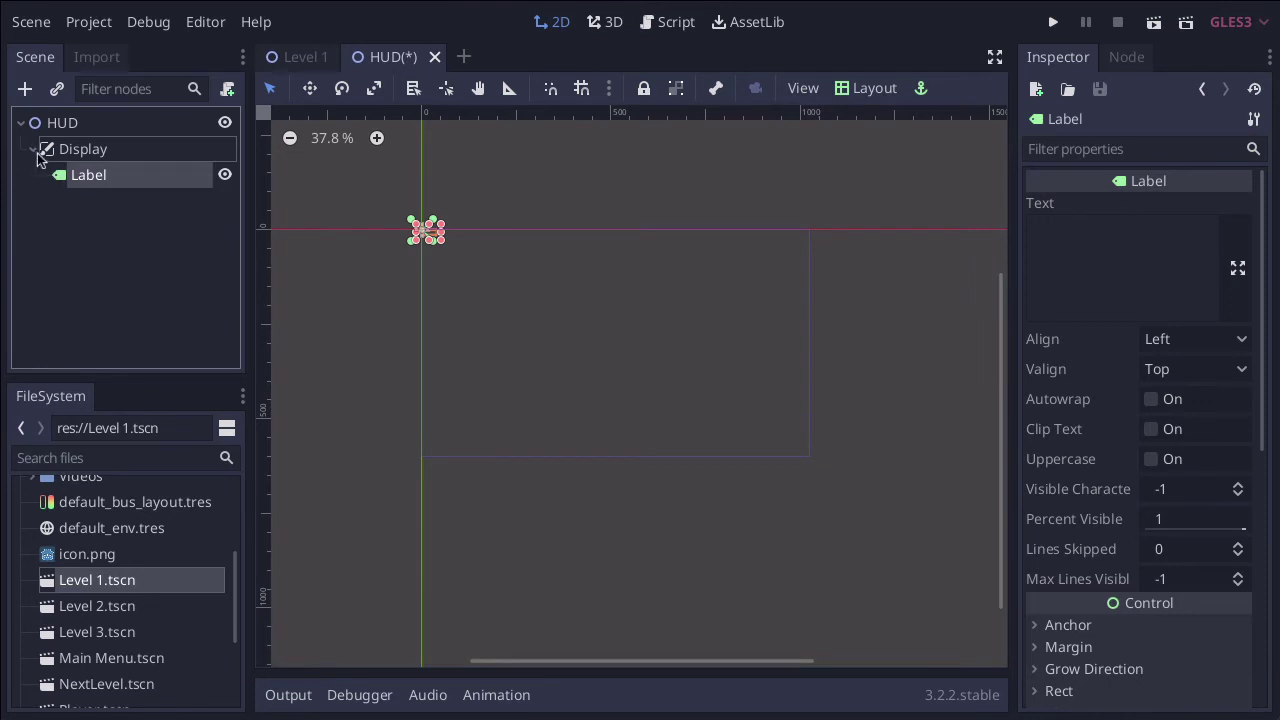
pyautogui.click(34, 153)
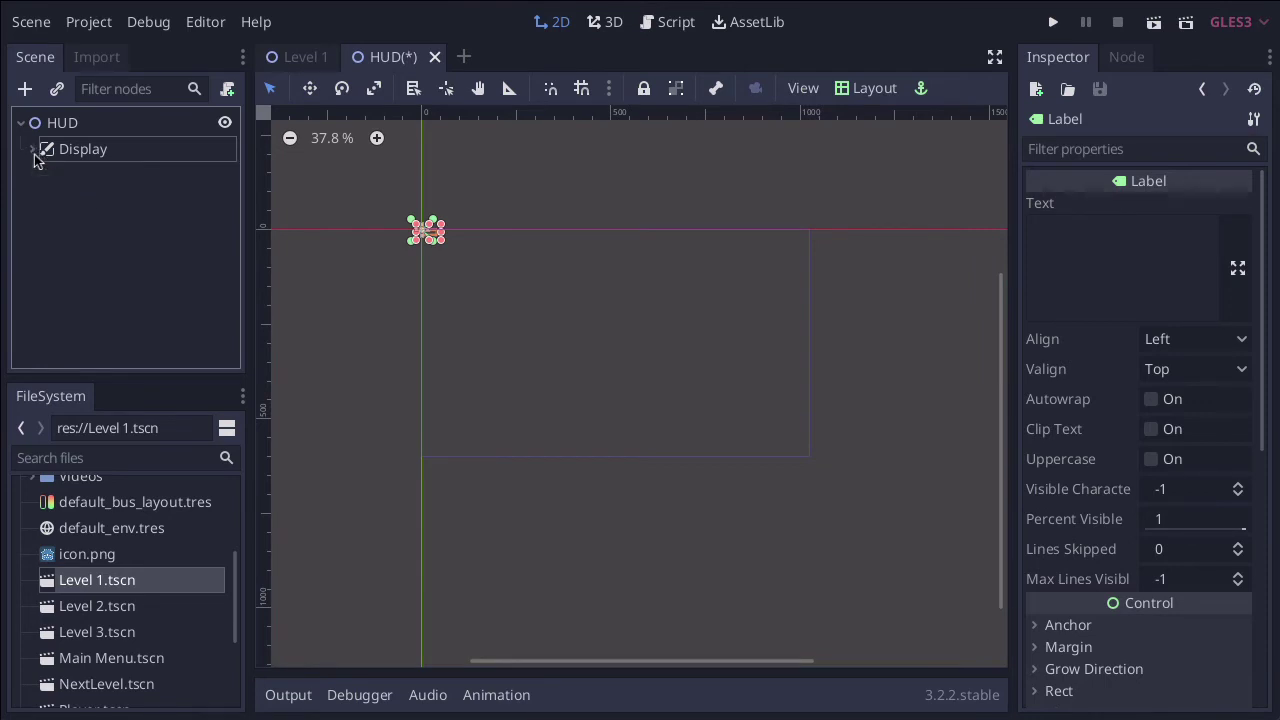
pyautogui.click(34, 153)
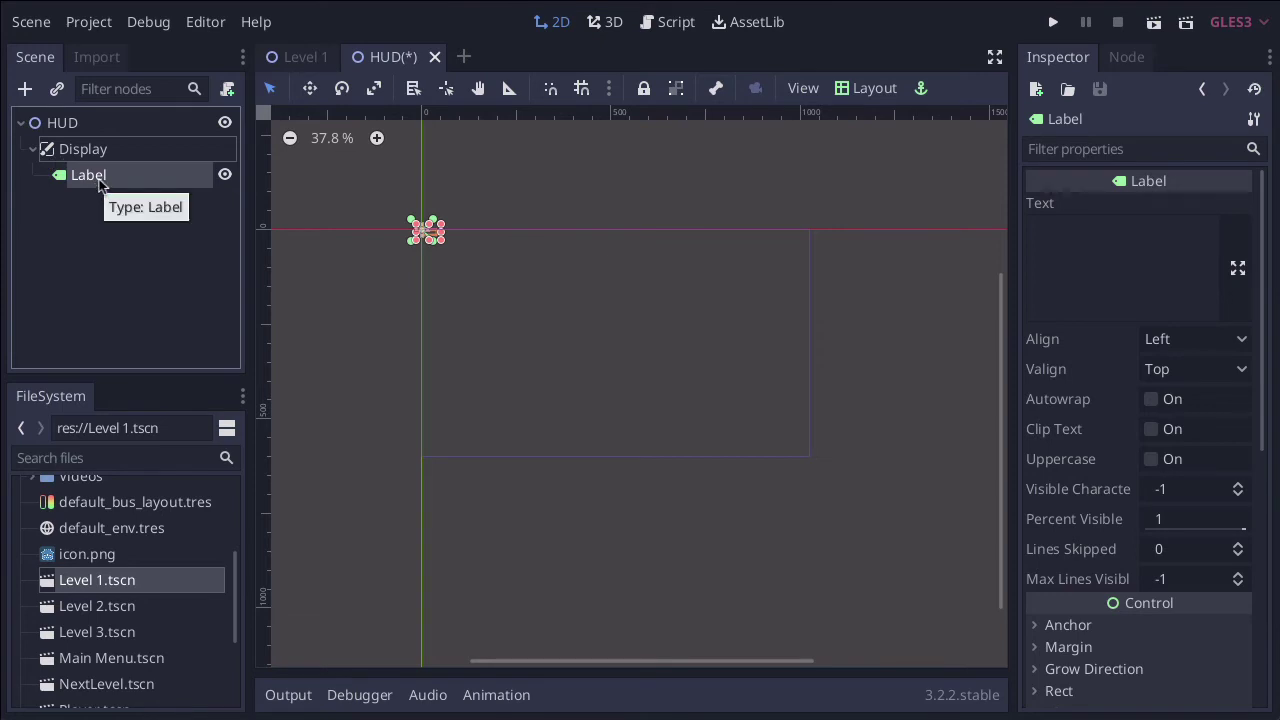
# Rename the Label to SCORE and set its Text to 'SCORE: 0'.
pyautogui.doubleClick(98, 178)
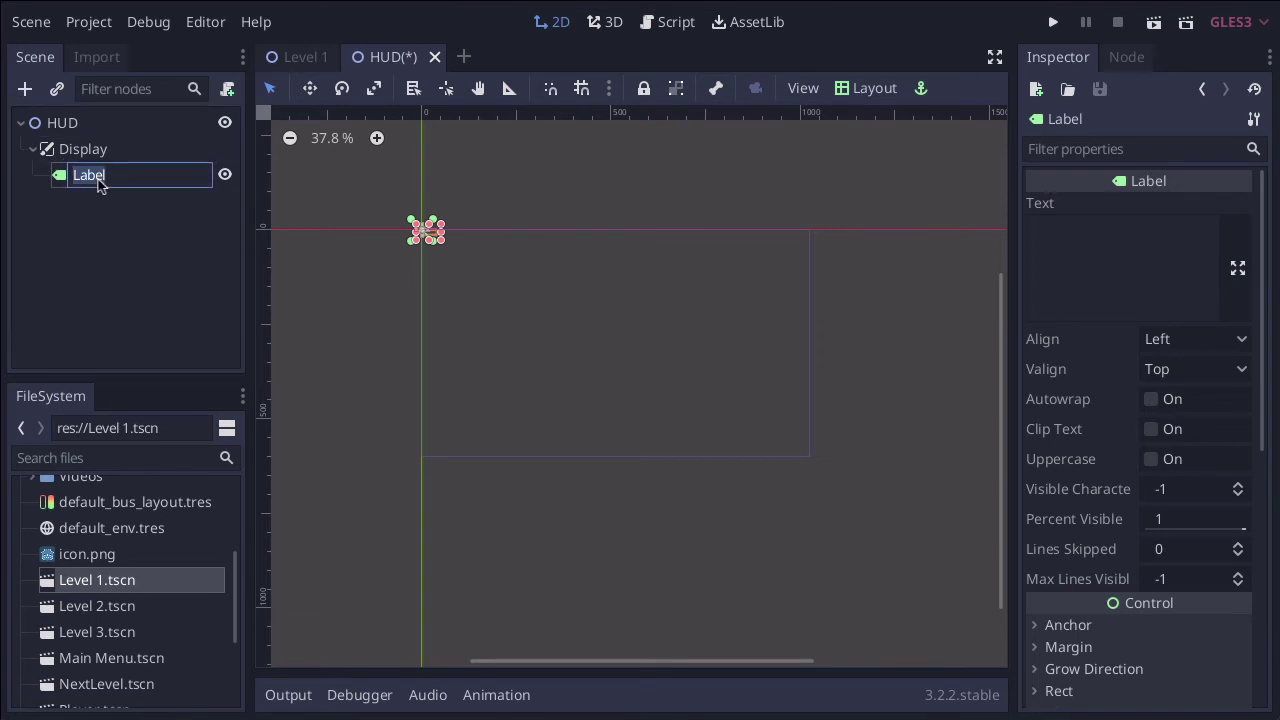
pyautogui.write('SCORE')
pyautogui.press('Return')
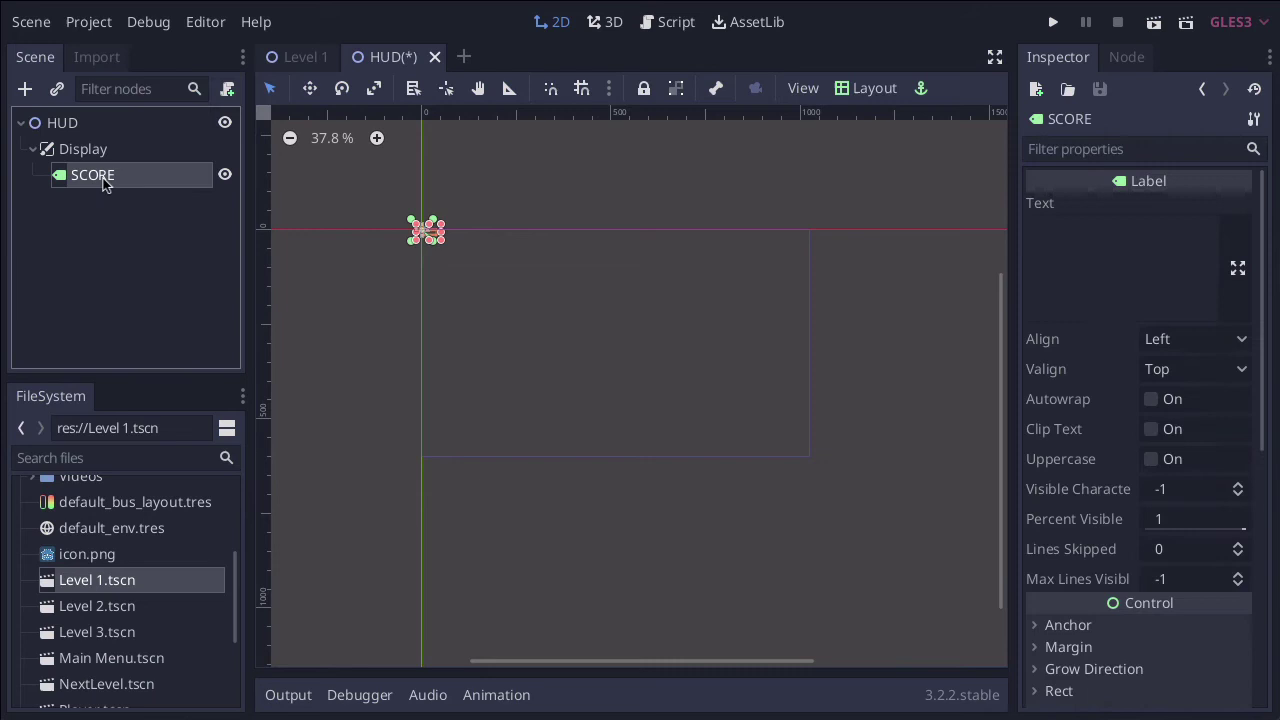
pyautogui.click(1083, 245)
pyautogui.write('SCO')
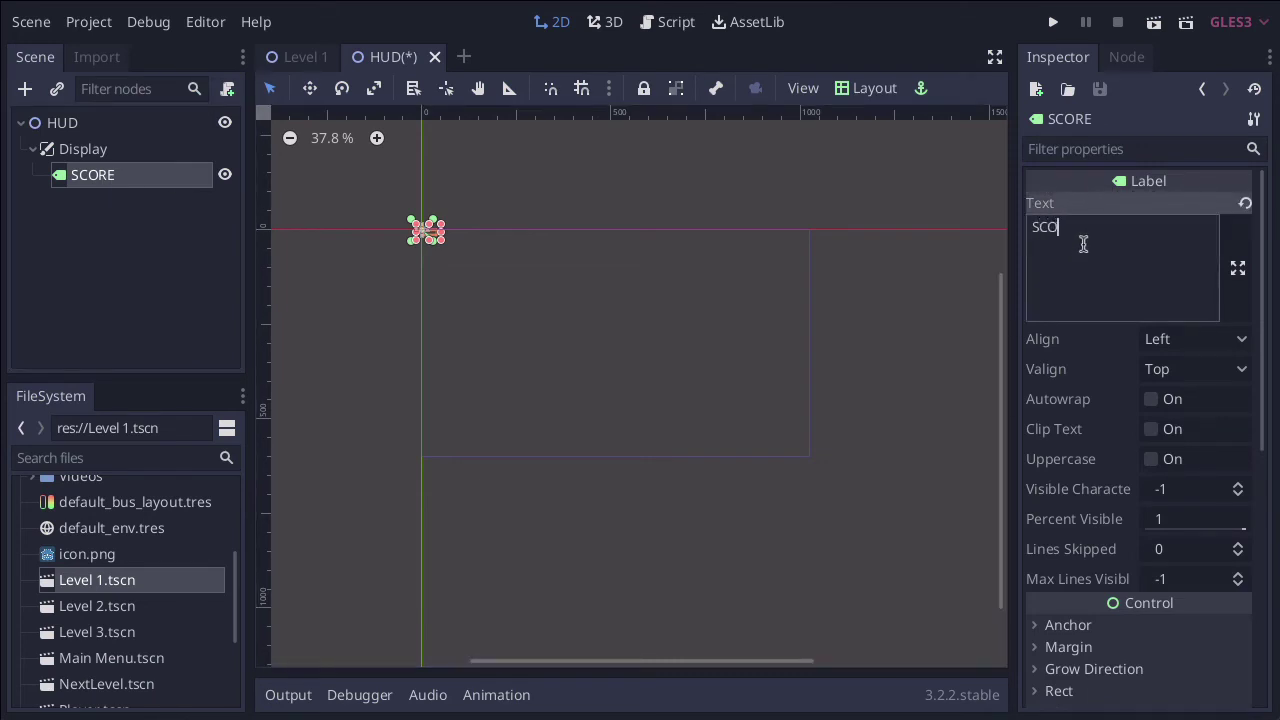
pyautogui.write('RE: 0')
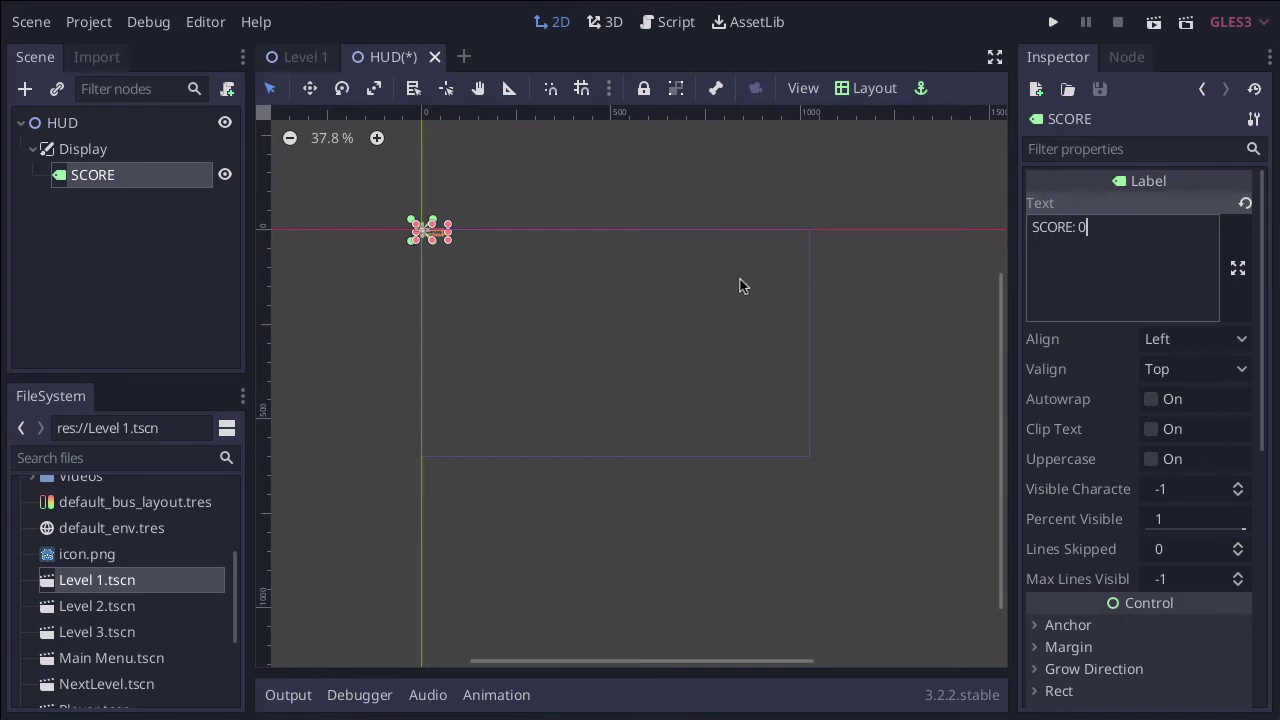
# Drag the SCORE label's bottom-right handle outward to enlarge its box on the canvas.
pyautogui.click(447, 248)
pyautogui.moveTo(447, 248)
pyautogui.mouseDown()
pyautogui.moveTo(490, 279)
pyautogui.moveTo(466, 263)
pyautogui.mouseUp()
pyautogui.scroll(10, 469, 263)
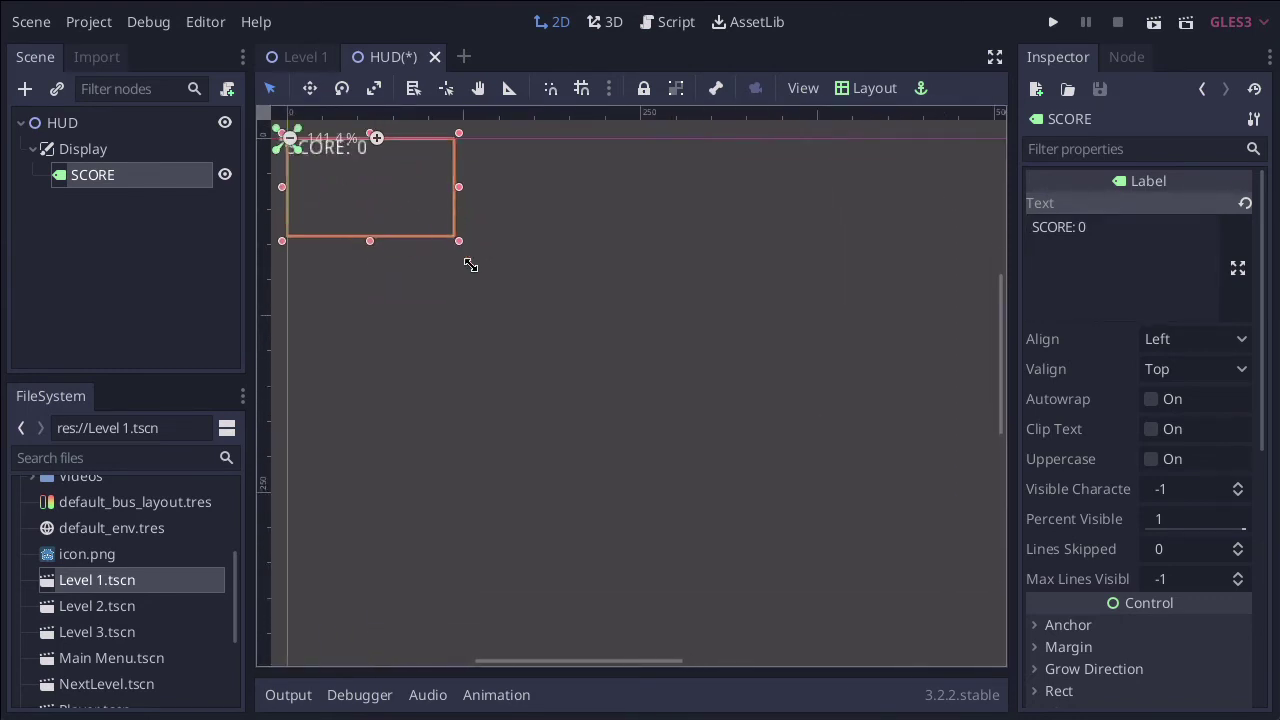
pyautogui.scroll(-6, 470, 265)
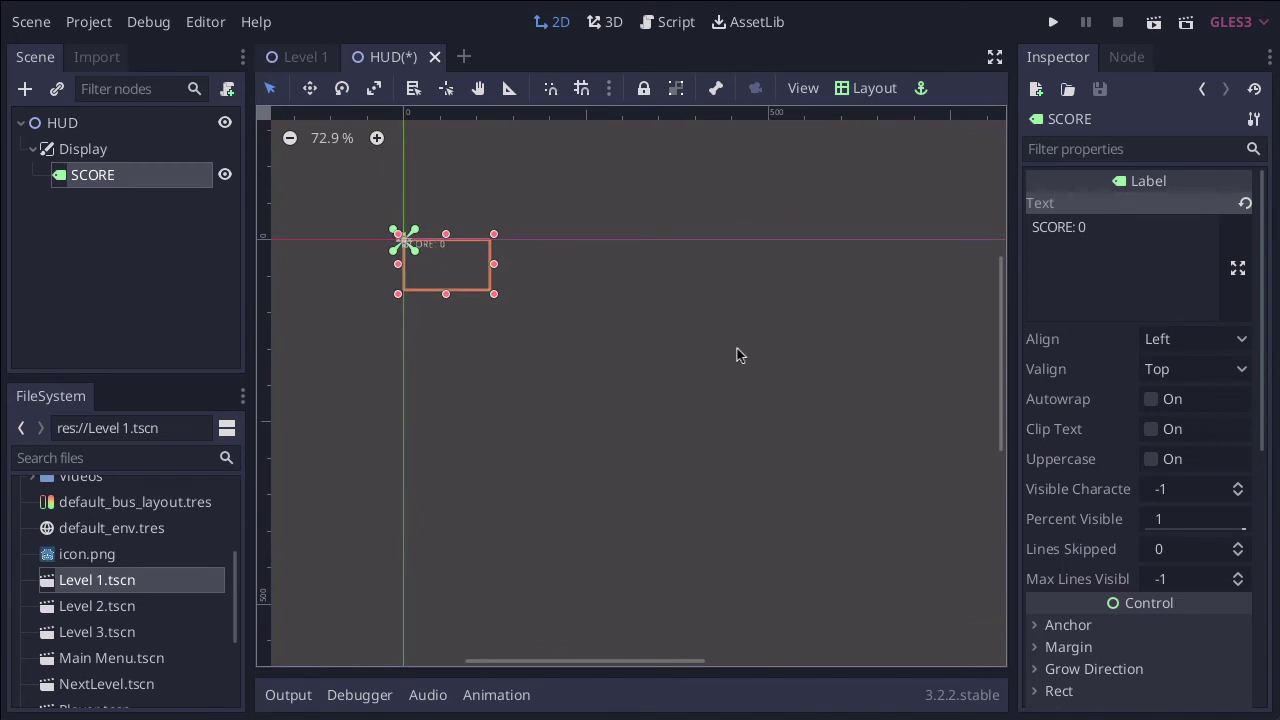
pyautogui.click(113, 179)
pyautogui.scroll(-10, 1057, 511)
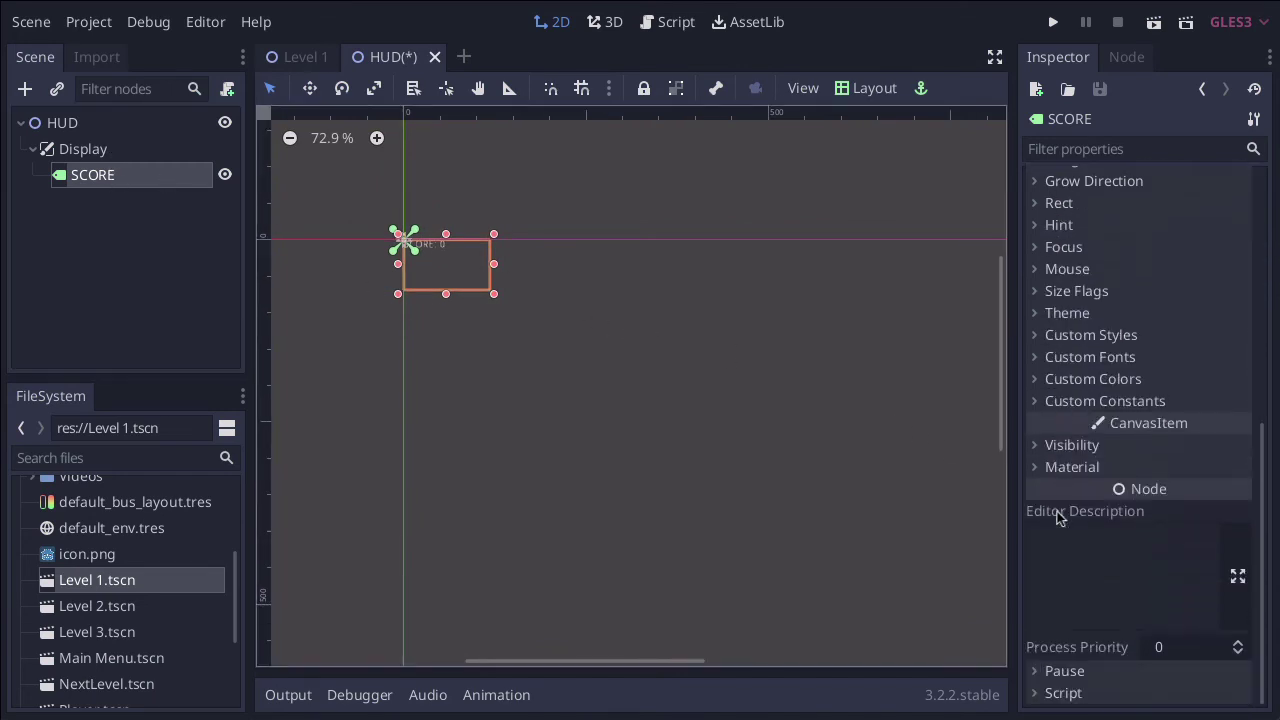
# Assign a new DynamicFont to the SCORE label's Custom Fonts and edit it.
pyautogui.click(1055, 358)
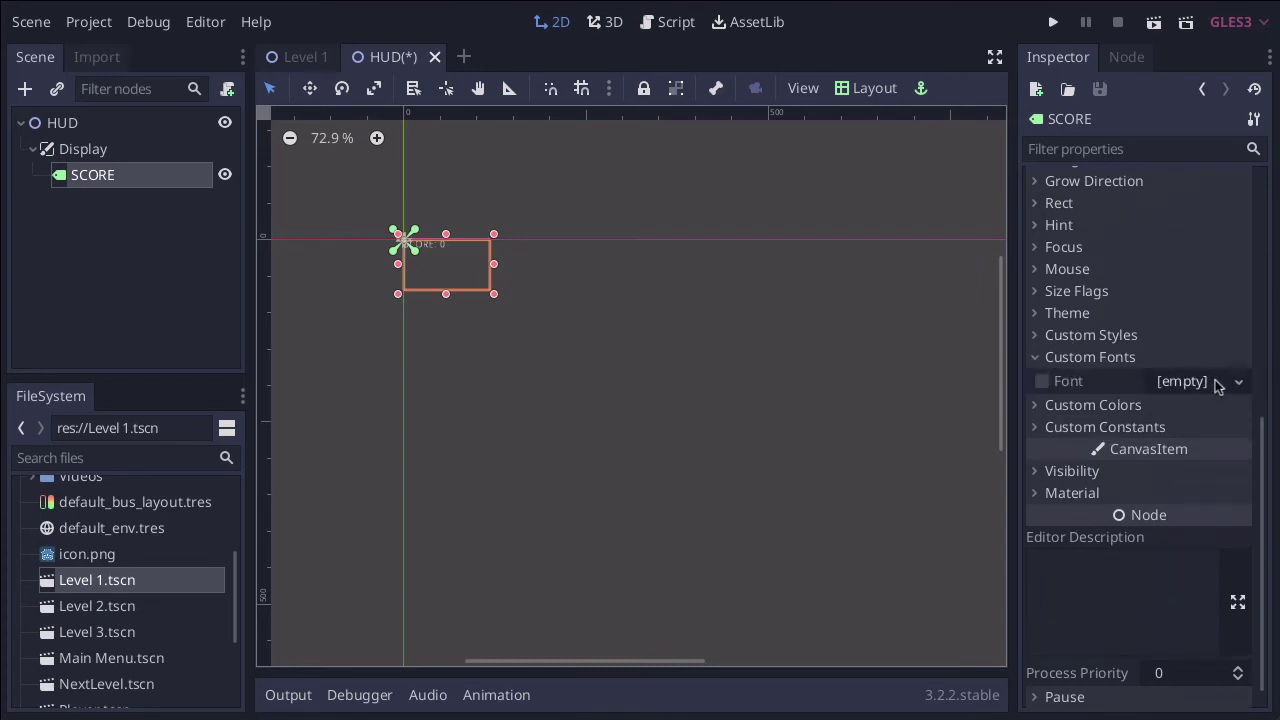
pyautogui.click(1235, 385)
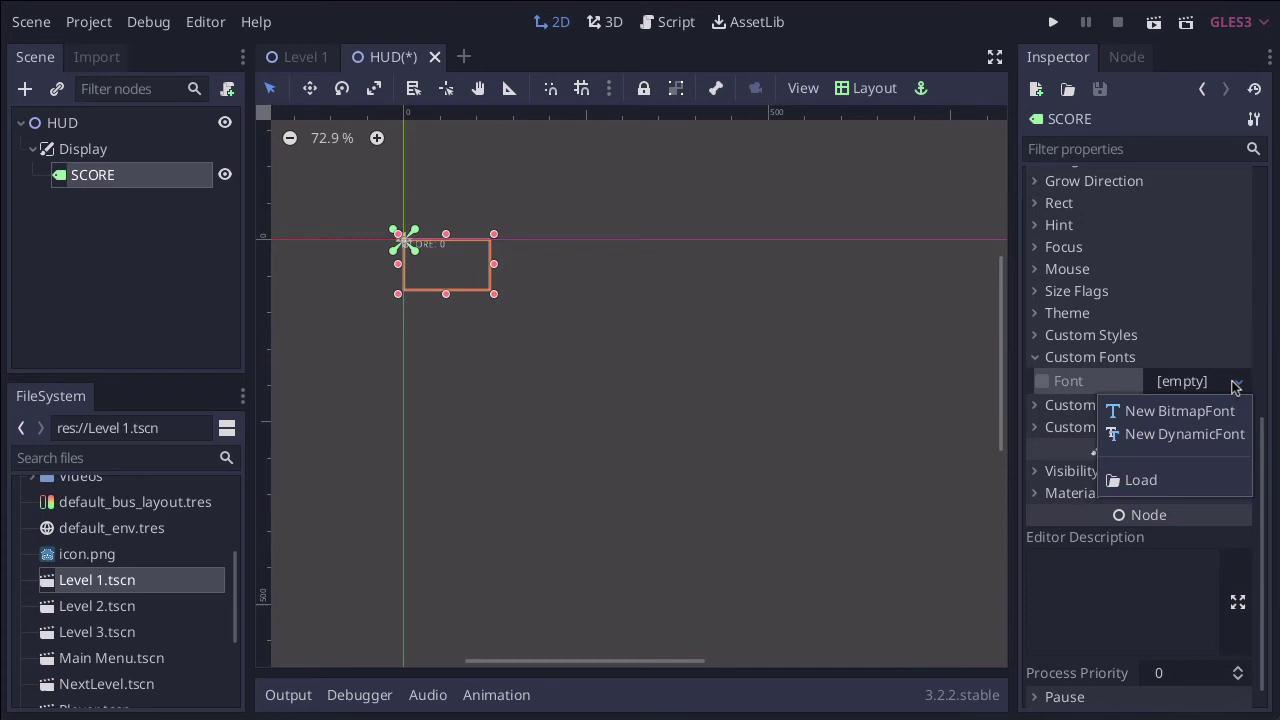
pyautogui.click(1192, 434)
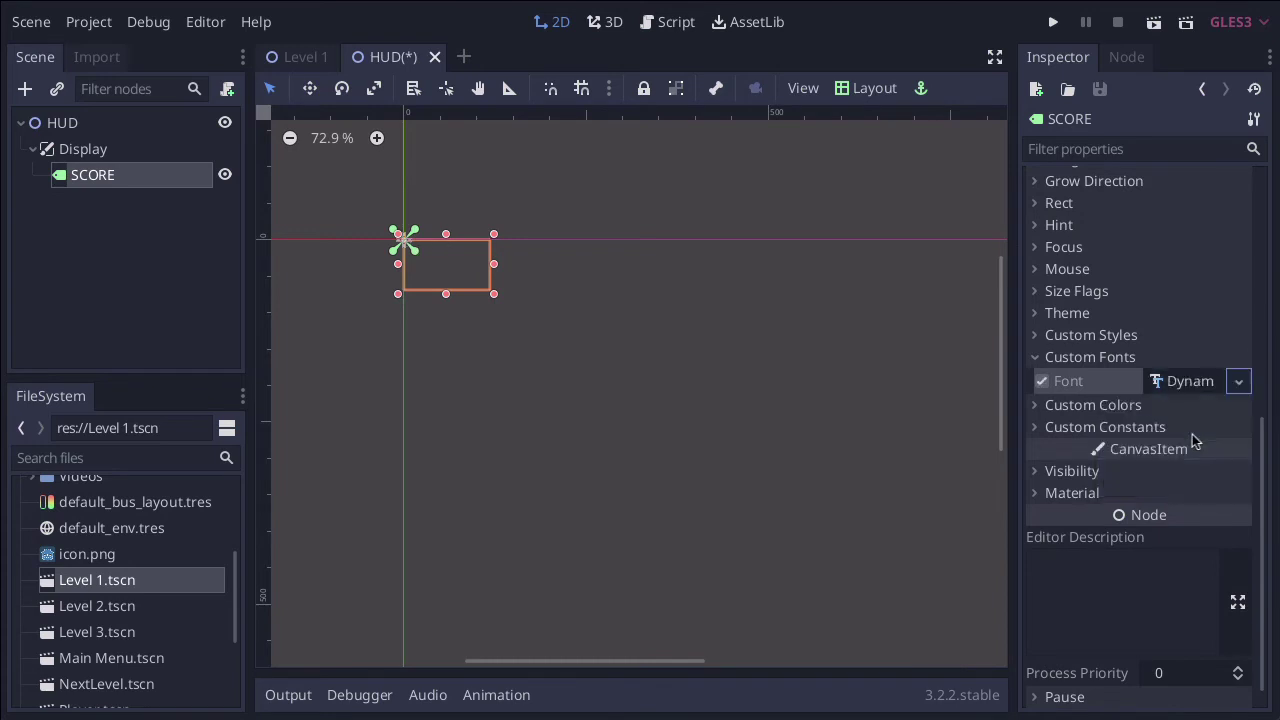
pyautogui.click(1235, 385)
pyautogui.click(1140, 503)
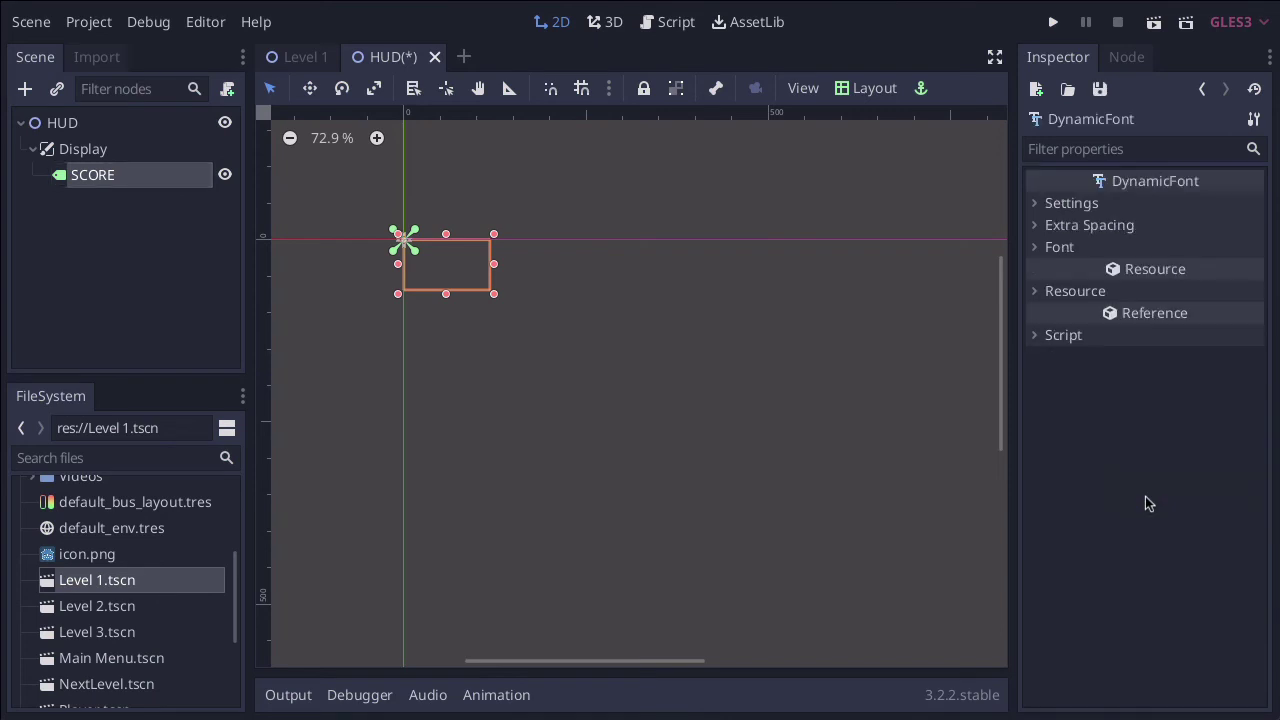
pyautogui.click(1034, 249)
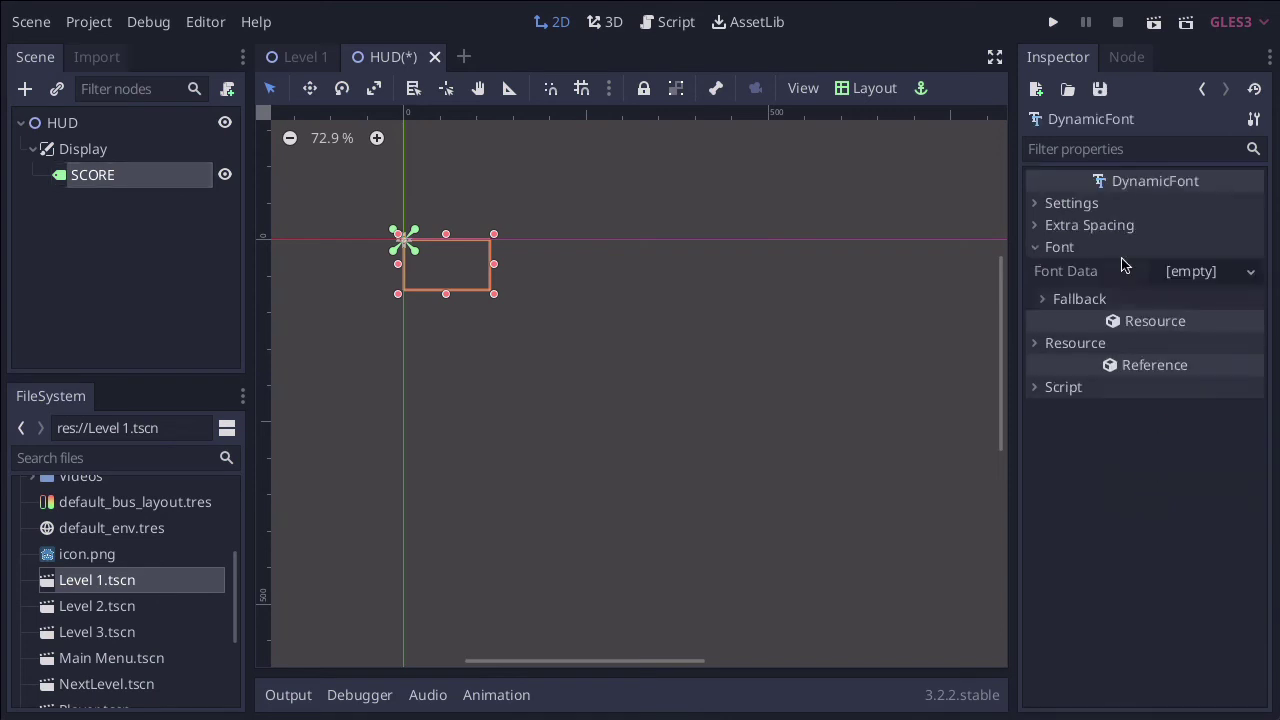
pyautogui.scroll(5, 131, 549)
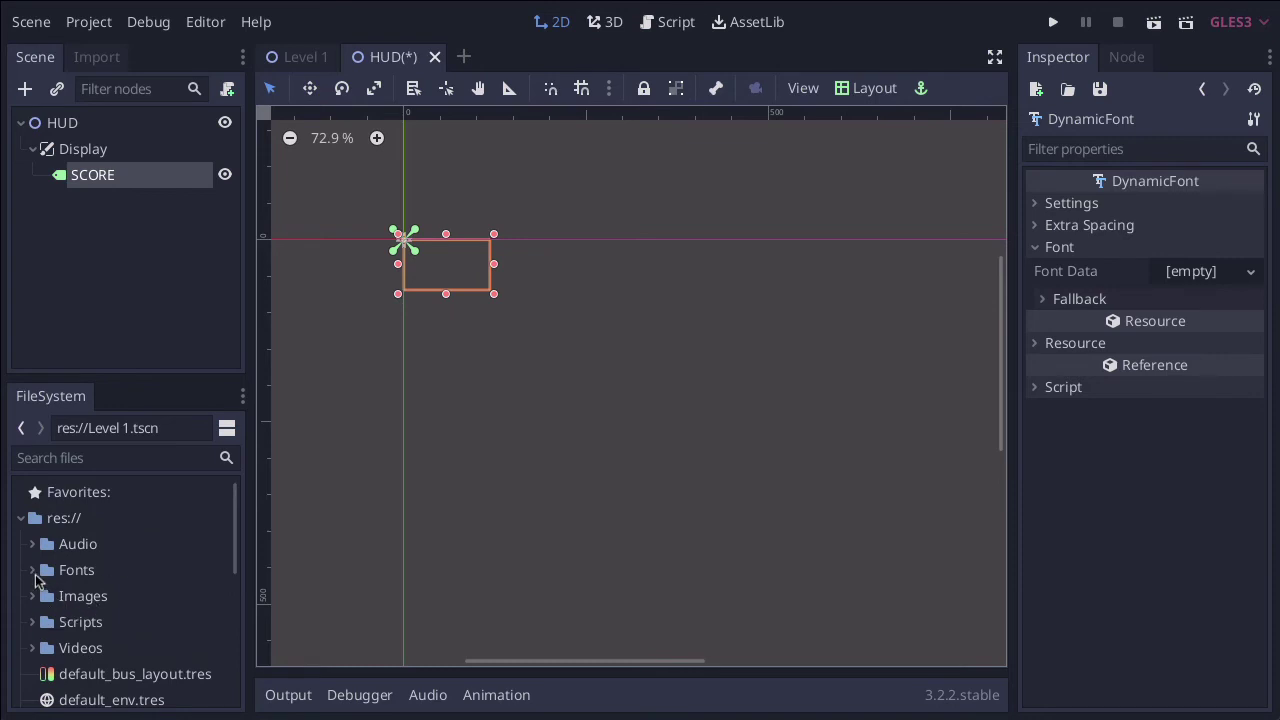
# Drag Hot Sauce.ttf from the Fonts folder into the DynamicFont's Font Data field.
pyautogui.click(33, 570)
pyautogui.moveTo(86, 622); pyautogui.dragTo(1182, 273)
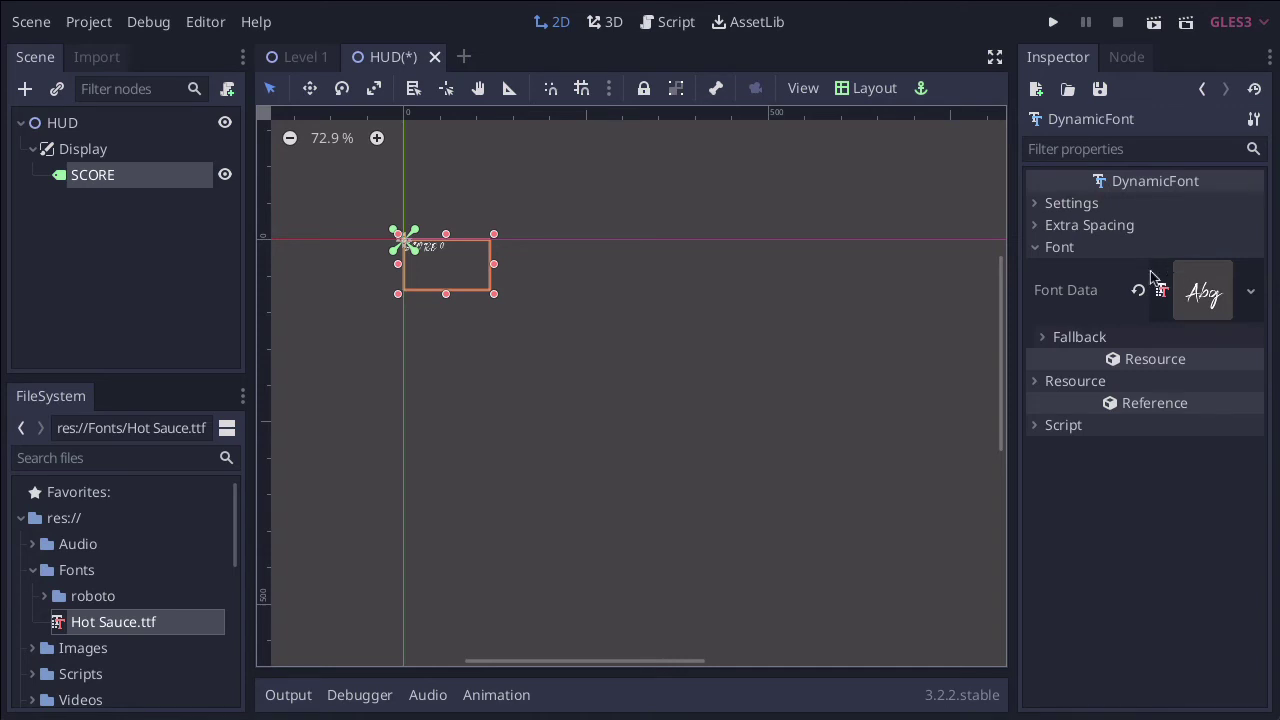
# Set the SCORE label's Hot Sauce DynamicFont Size setting to 50.
pyautogui.click(1034, 204)
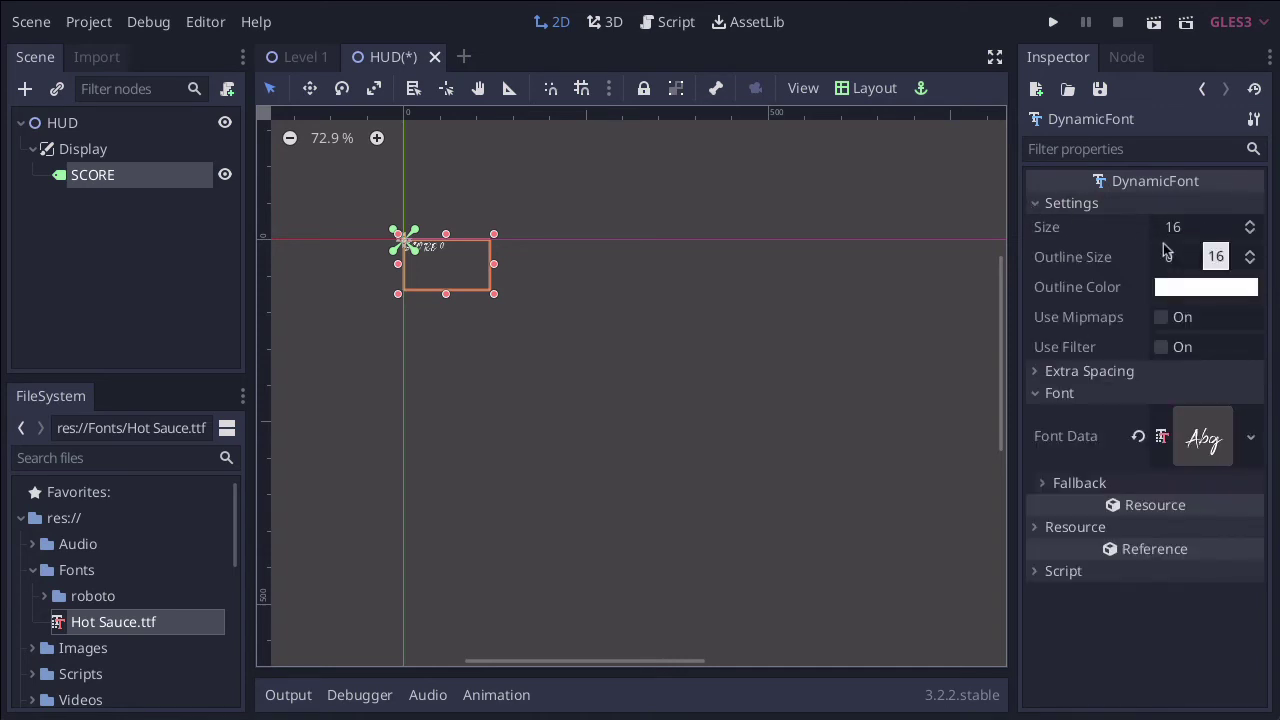
pyautogui.scroll(-6, 881, 331)
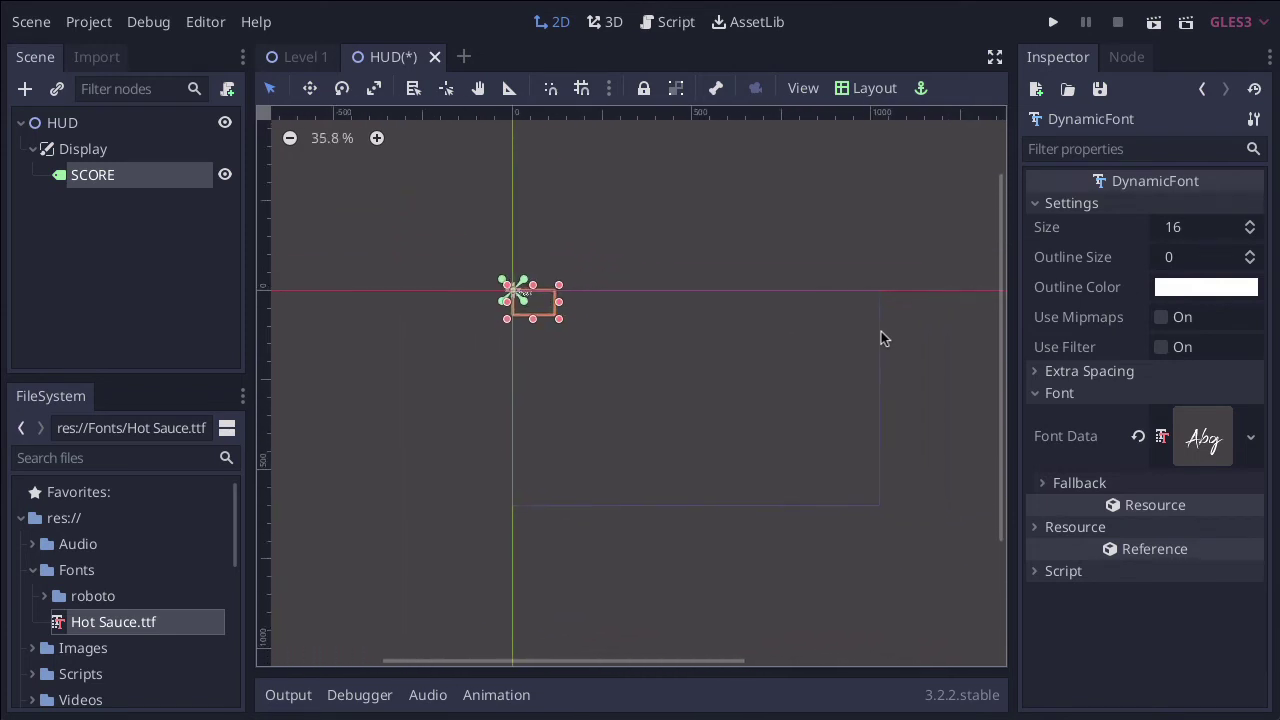
pyautogui.click(1177, 232)
pyautogui.write('50')
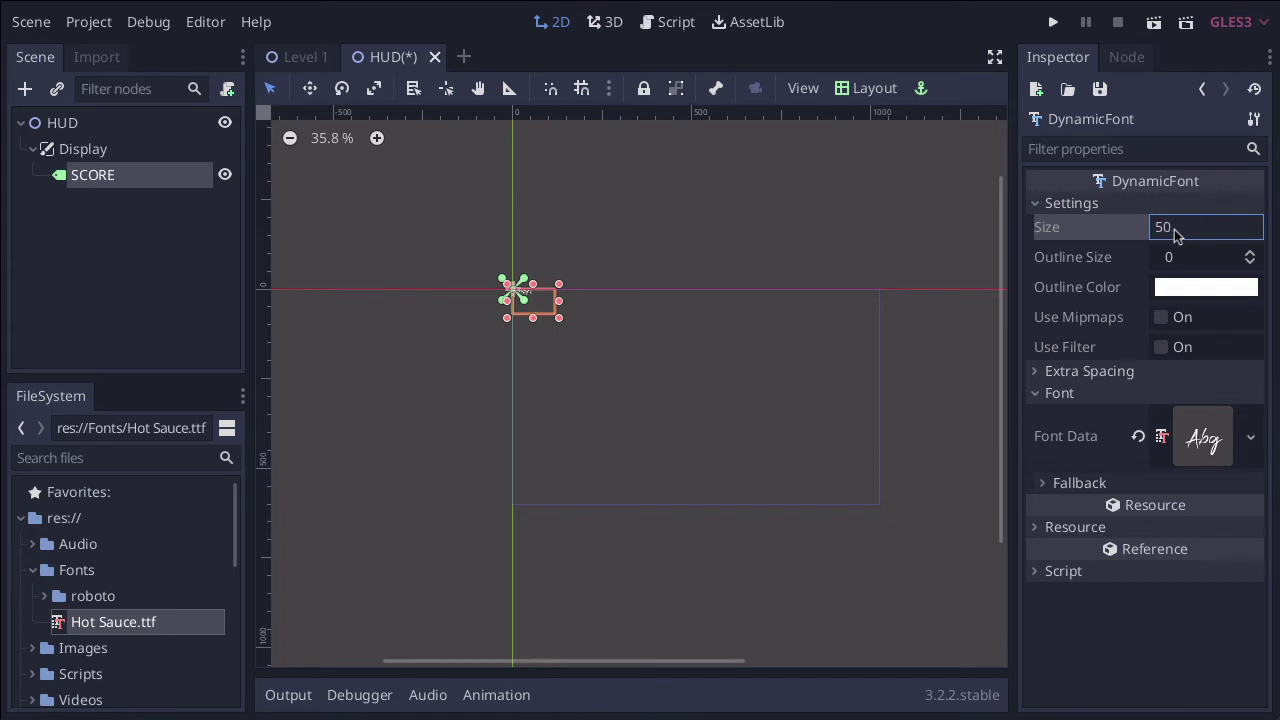
pyautogui.press('Return')
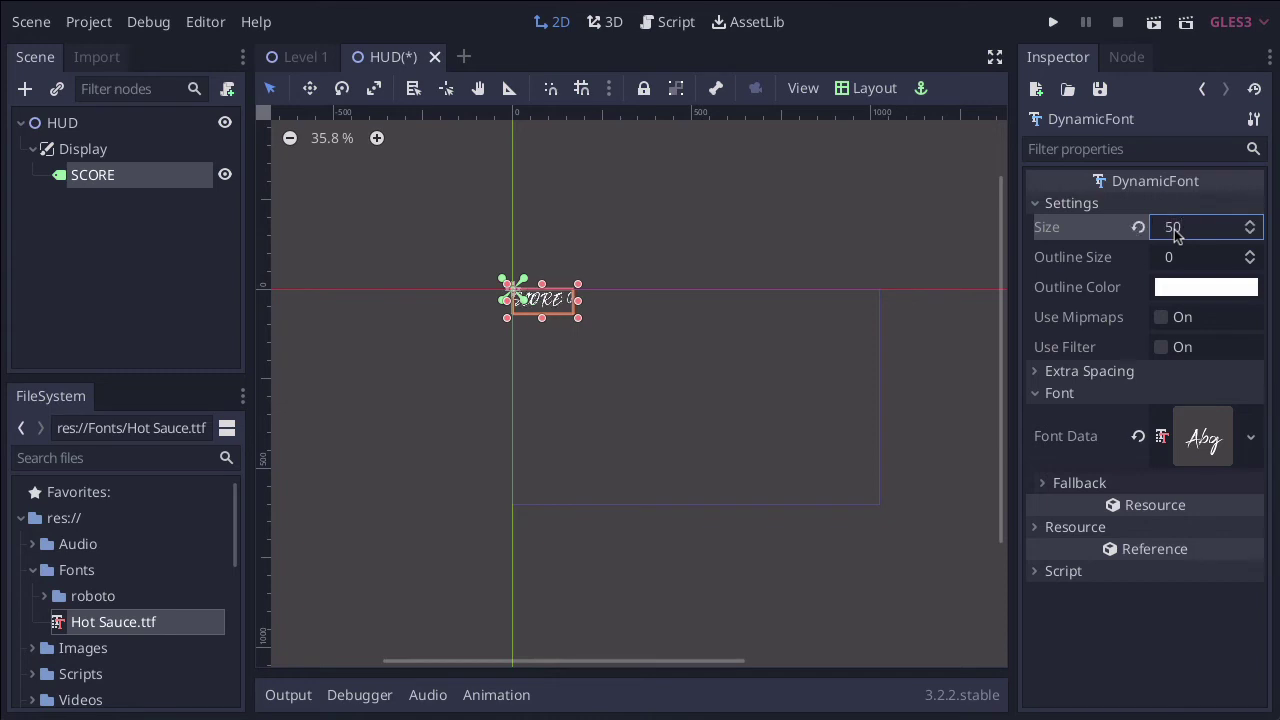
pyautogui.click(593, 403)
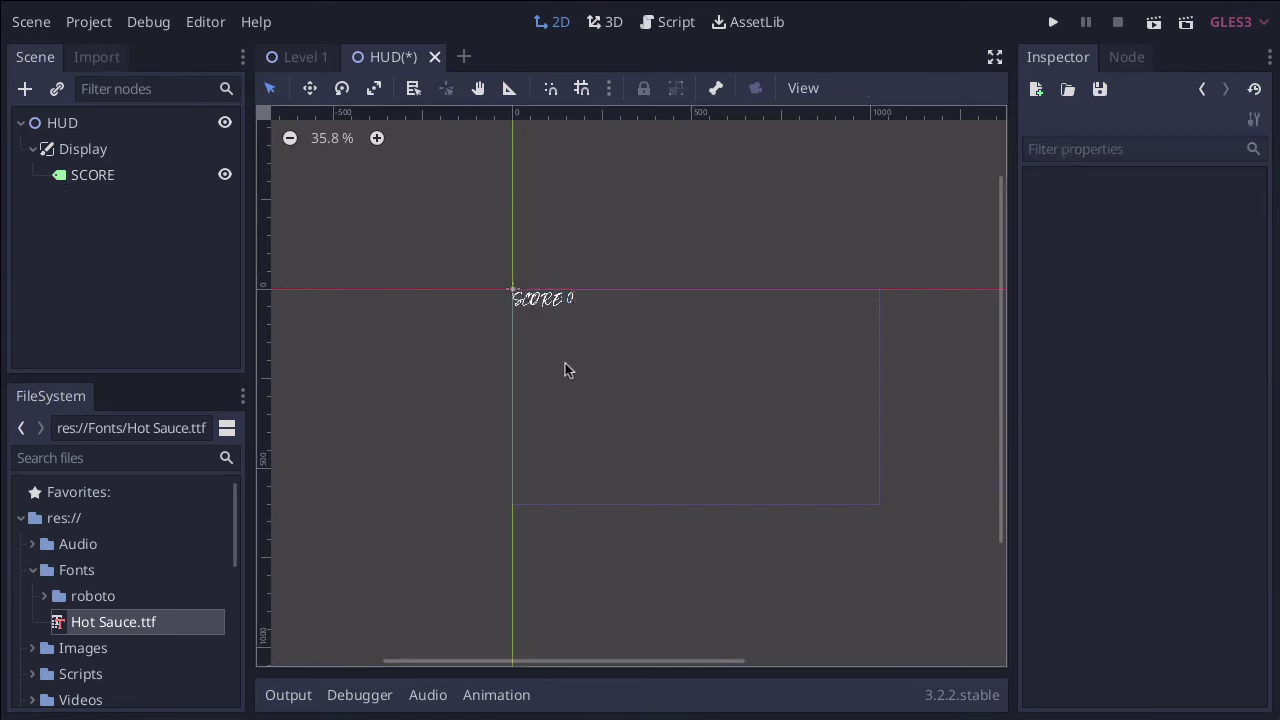
# Zoom into the canvas and drag the SCORE label slightly down and right.
pyautogui.scroll(2, 565, 370)
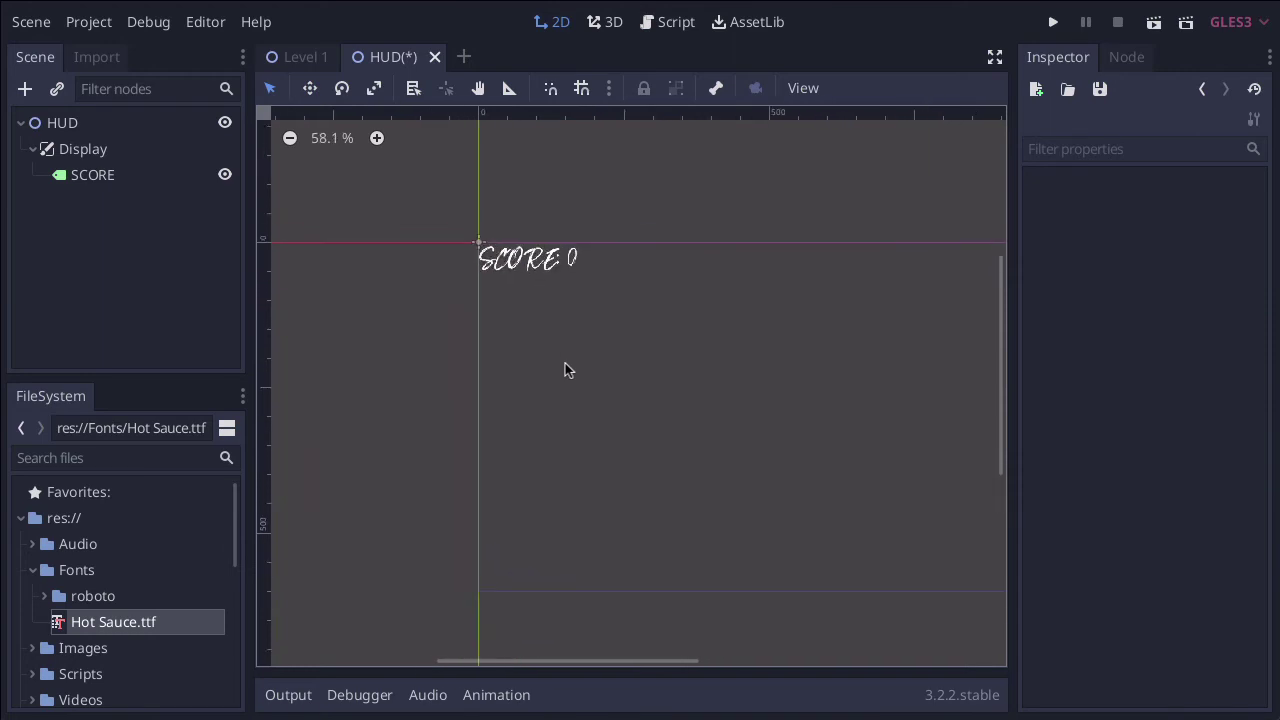
pyautogui.hscroll(2, 565, 370)
pyautogui.scroll(-1, 565, 370)
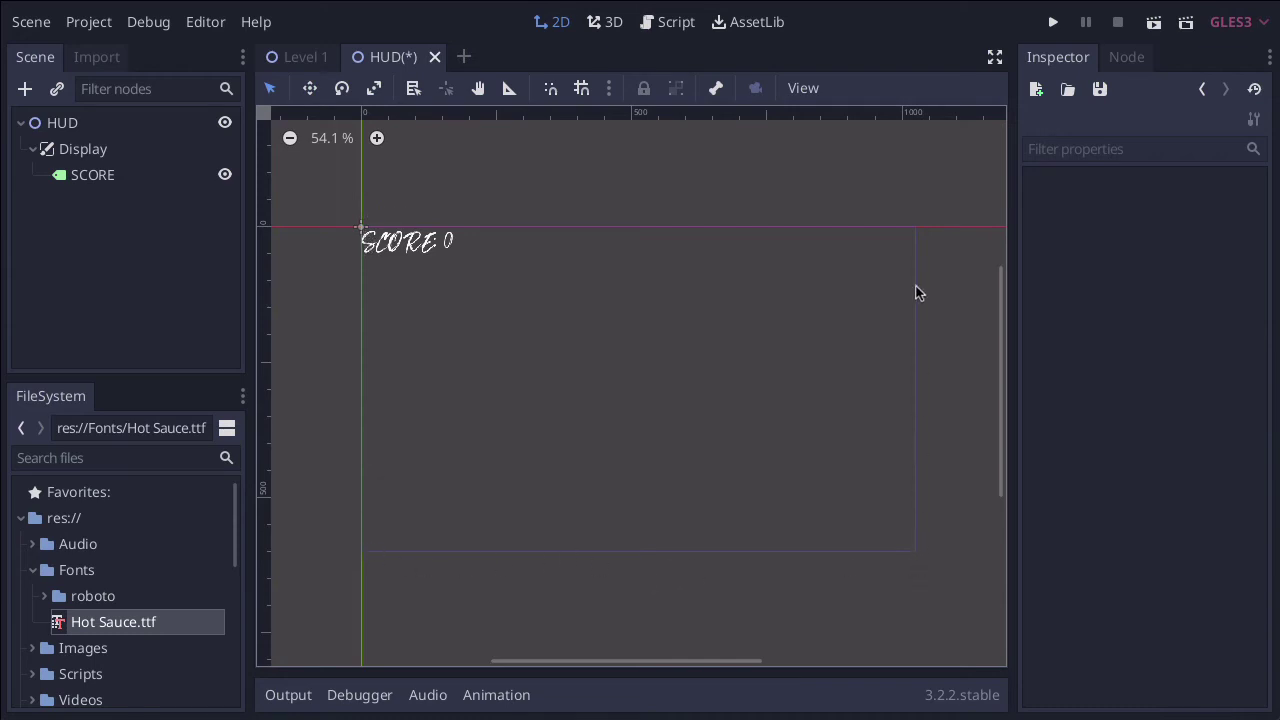
pyautogui.click(428, 250)
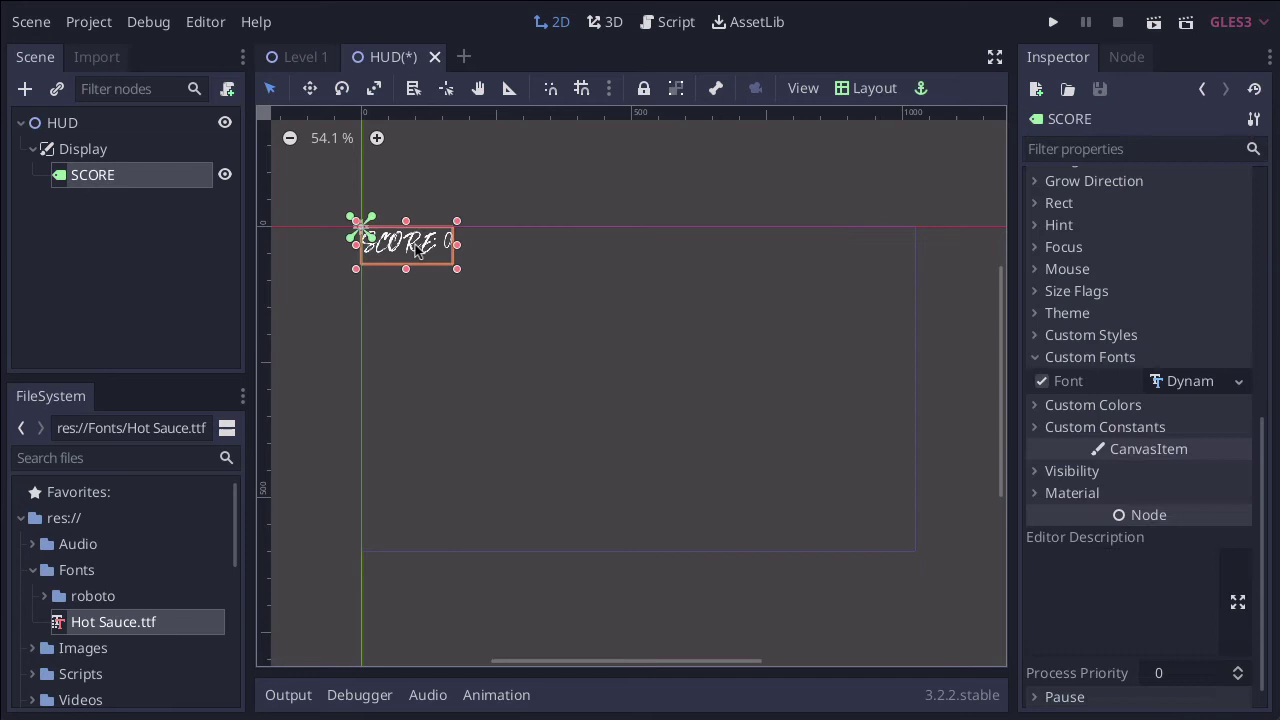
pyautogui.moveTo(403, 256); pyautogui.dragTo(421, 273)
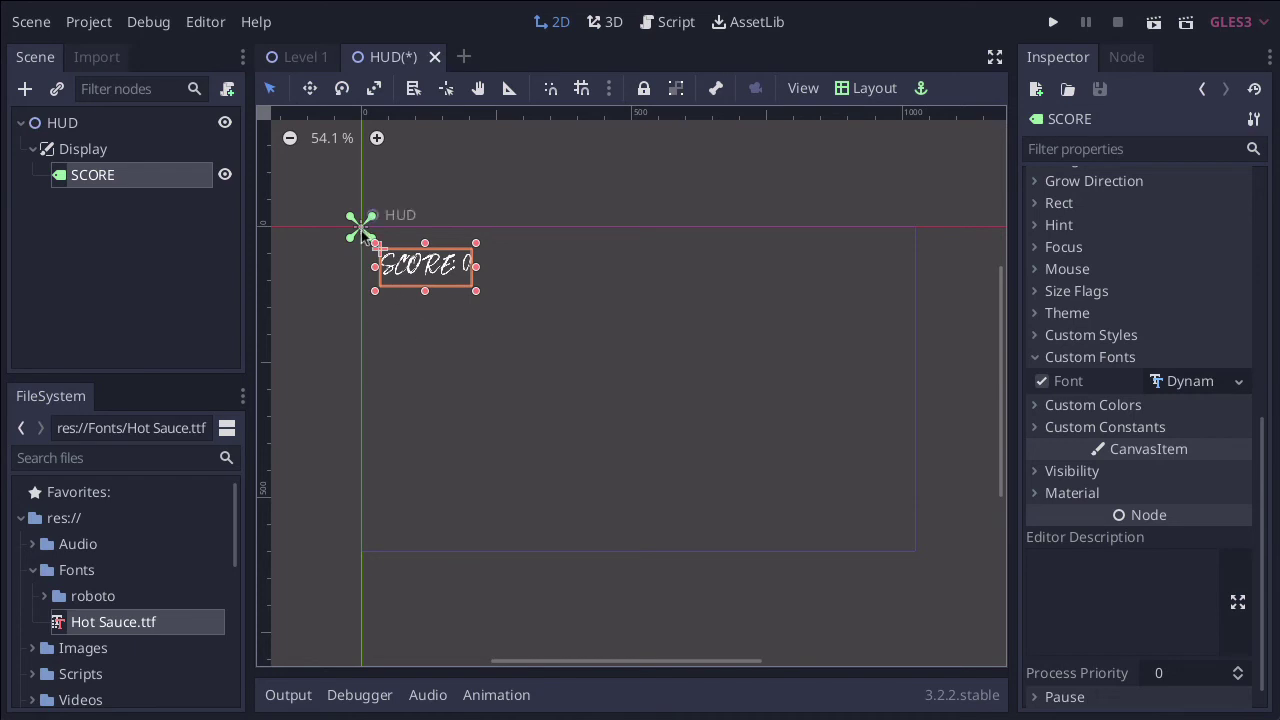
pyautogui.click(501, 319)
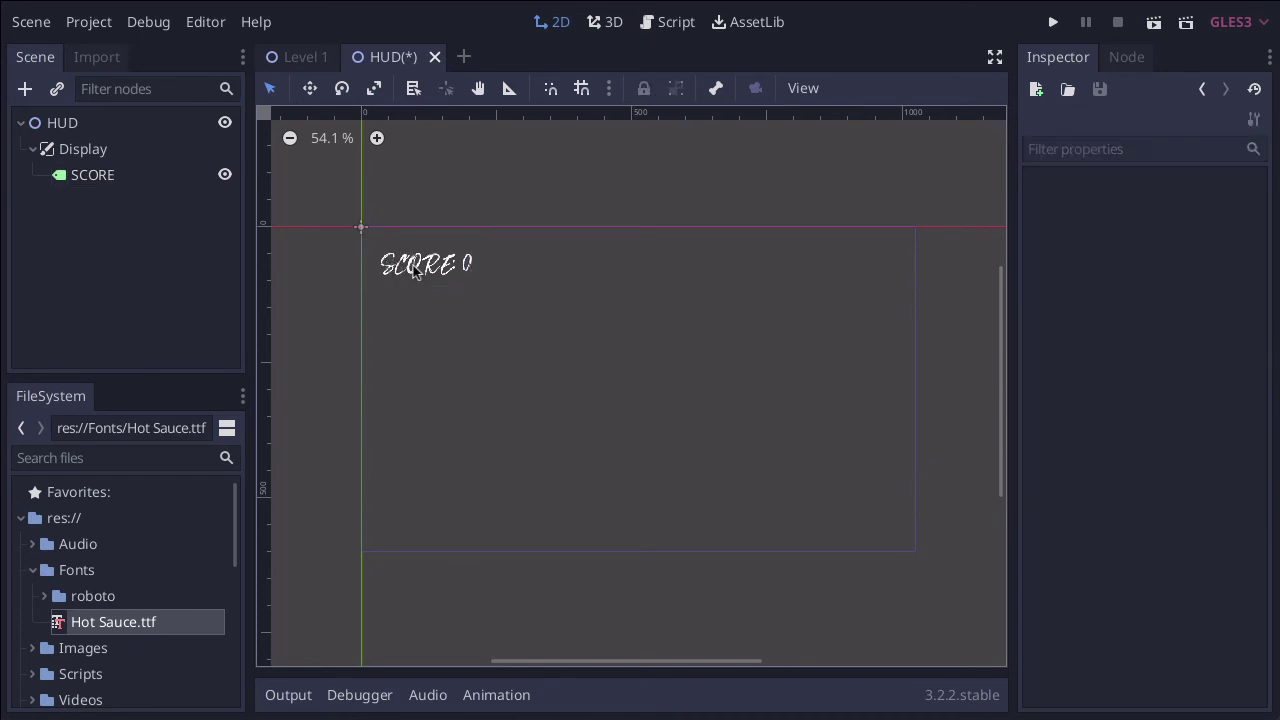
# Nudge the SCORE label up and left to leave a small top-left margin.
pyautogui.click(413, 265)
pyautogui.moveTo(413, 265); pyautogui.dragTo(406, 257)
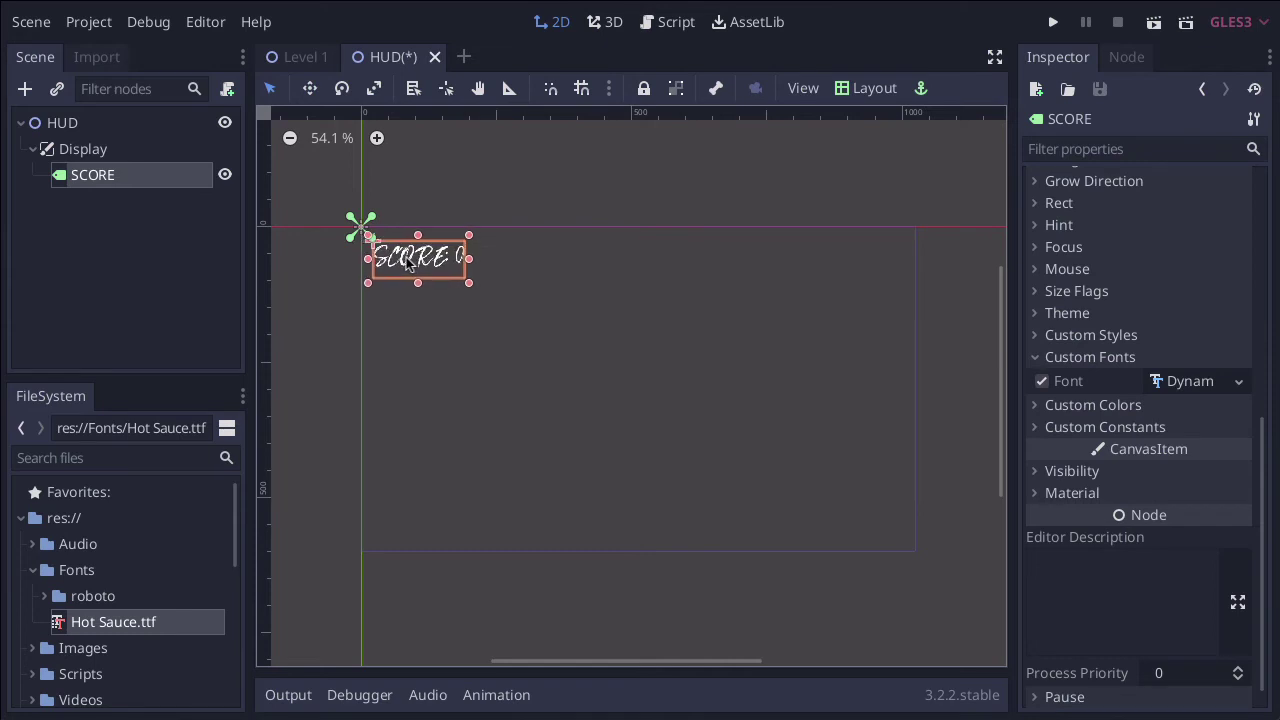
pyautogui.click(523, 326)
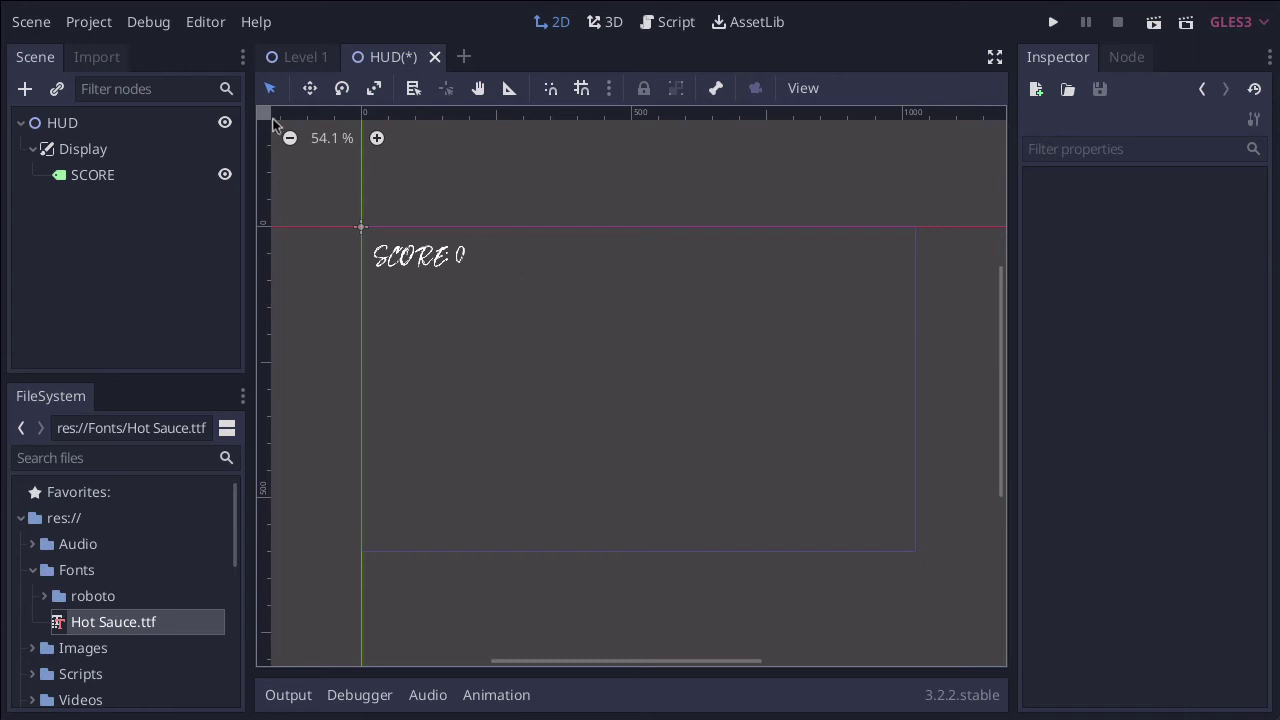
# Attach a new script to the HUD root node, saved as res://Scripts/HUD.gd.
pyautogui.click(108, 125)
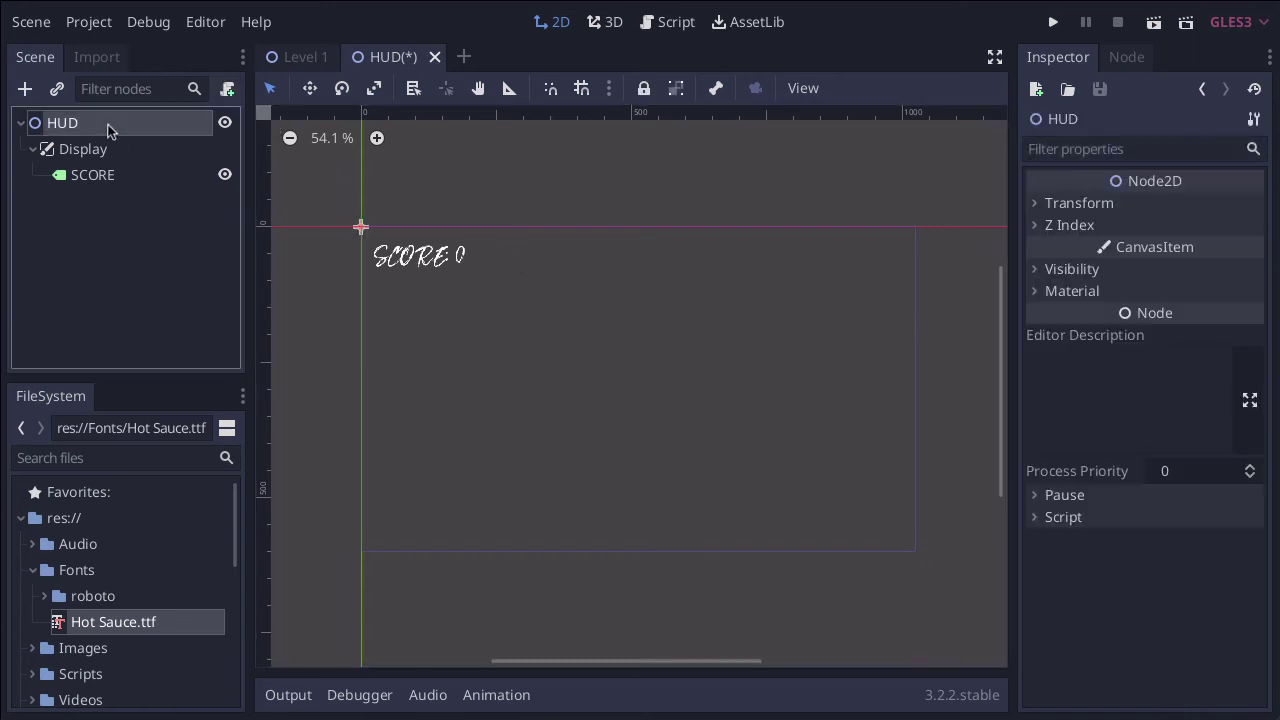
pyautogui.click(228, 89)
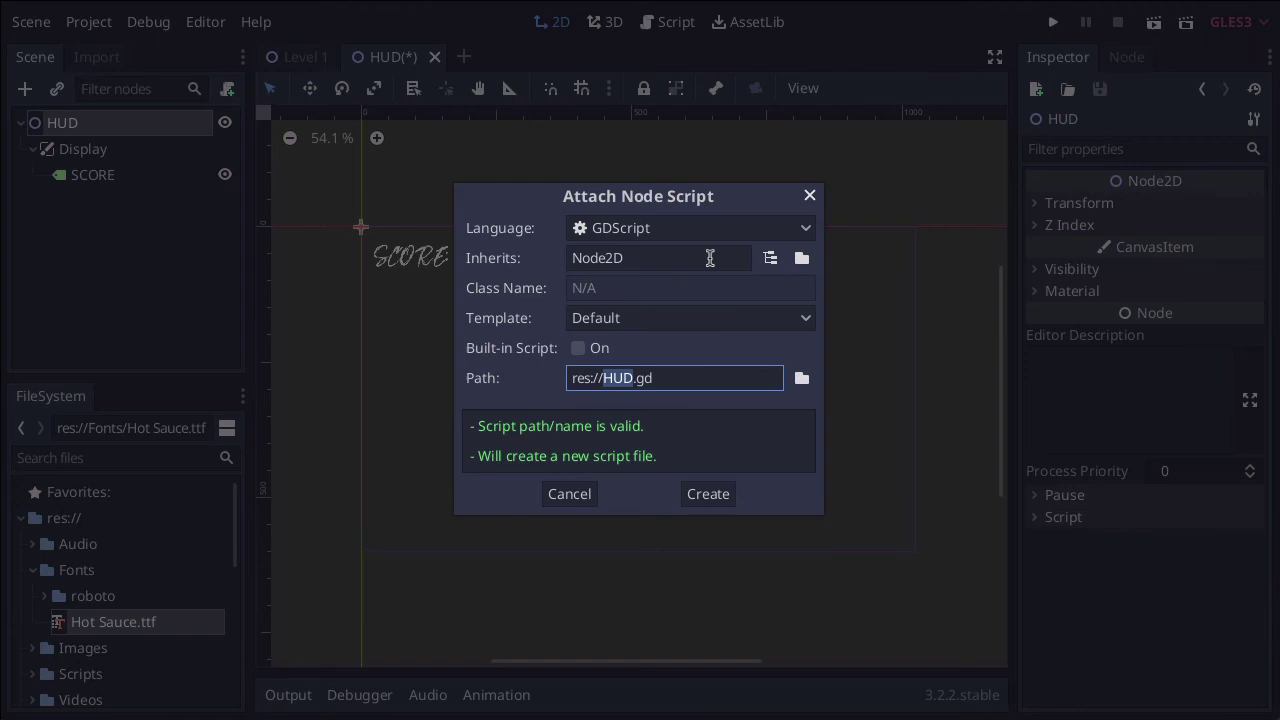
pyautogui.click(801, 380)
pyautogui.click(674, 213)
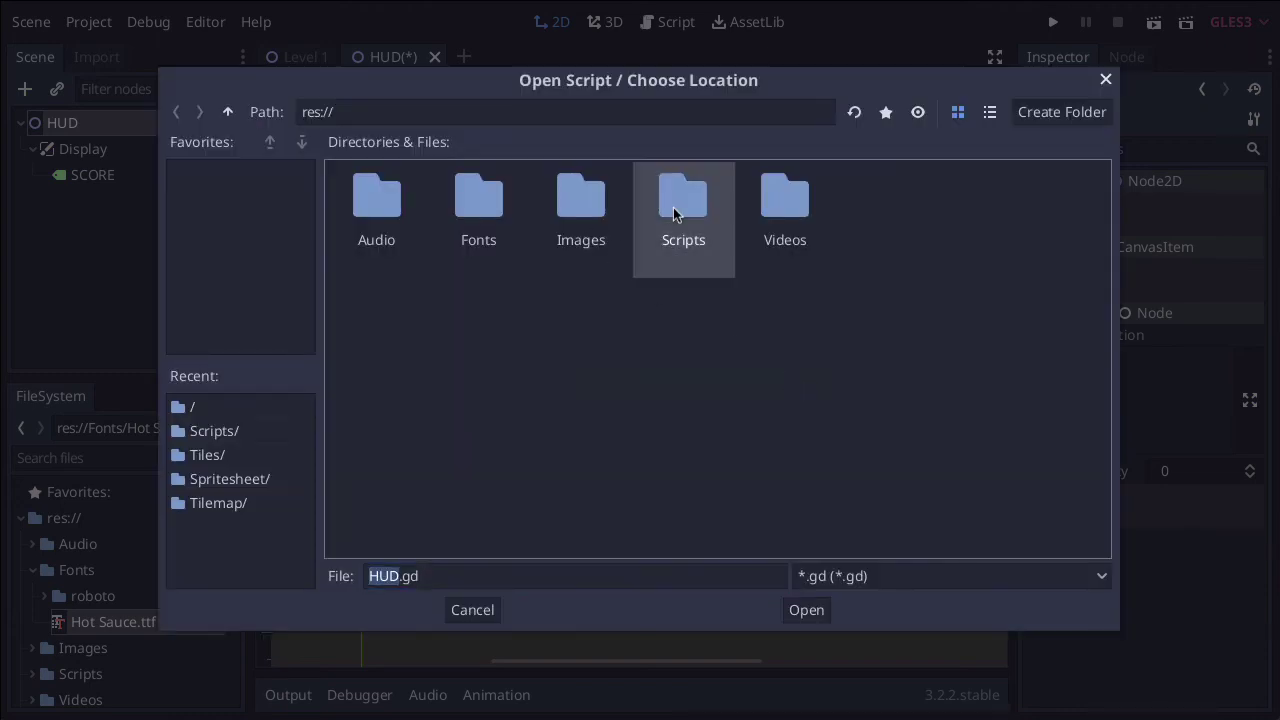
pyautogui.doubleClick(674, 213)
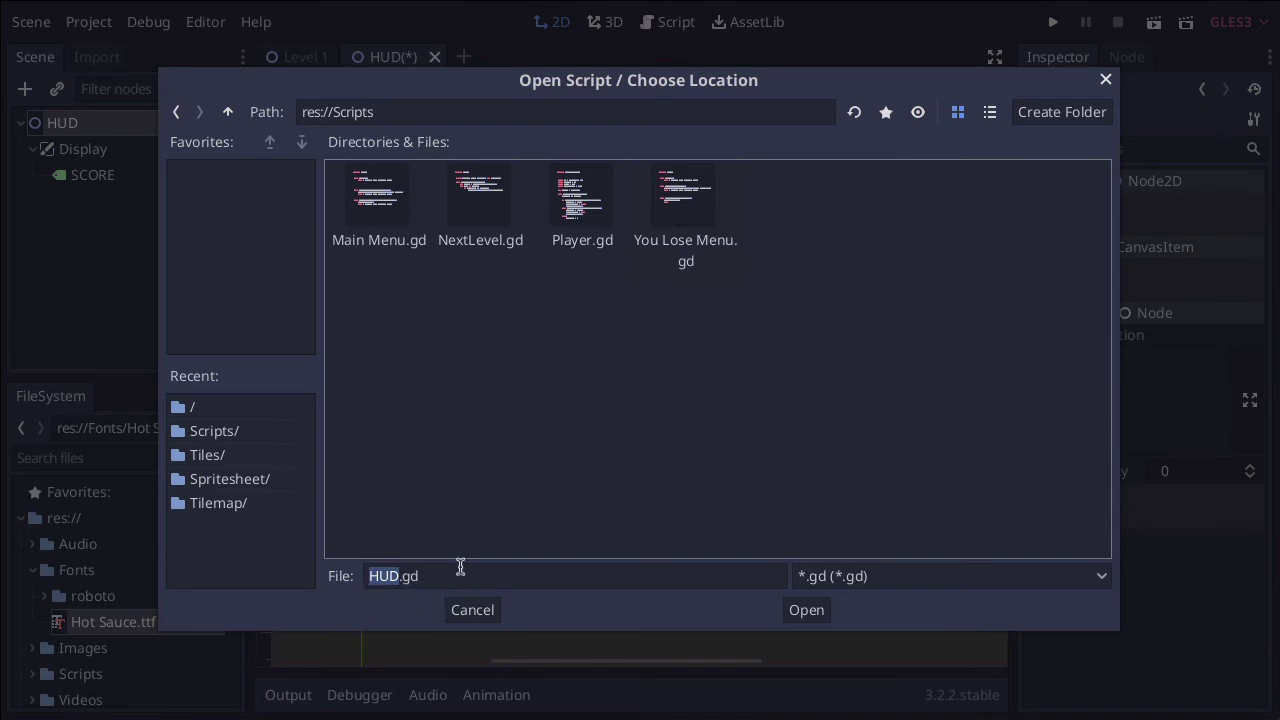
pyautogui.click(814, 617)
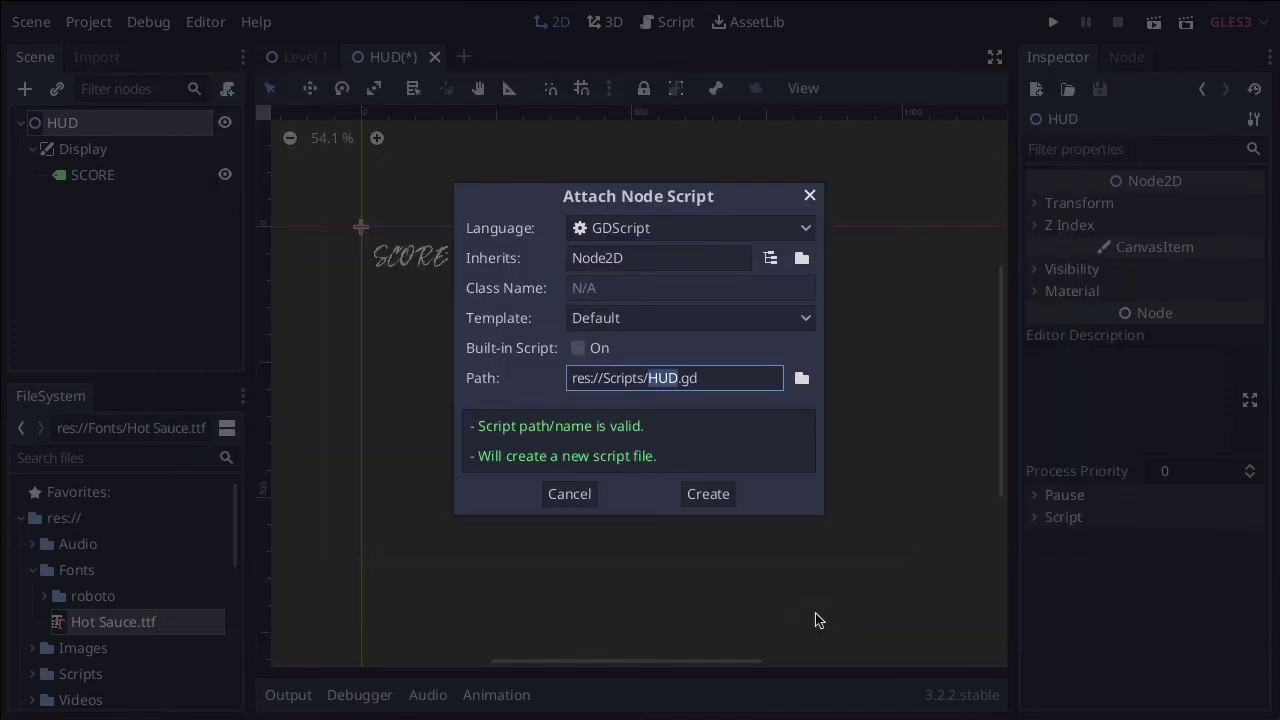
pyautogui.click(707, 494)
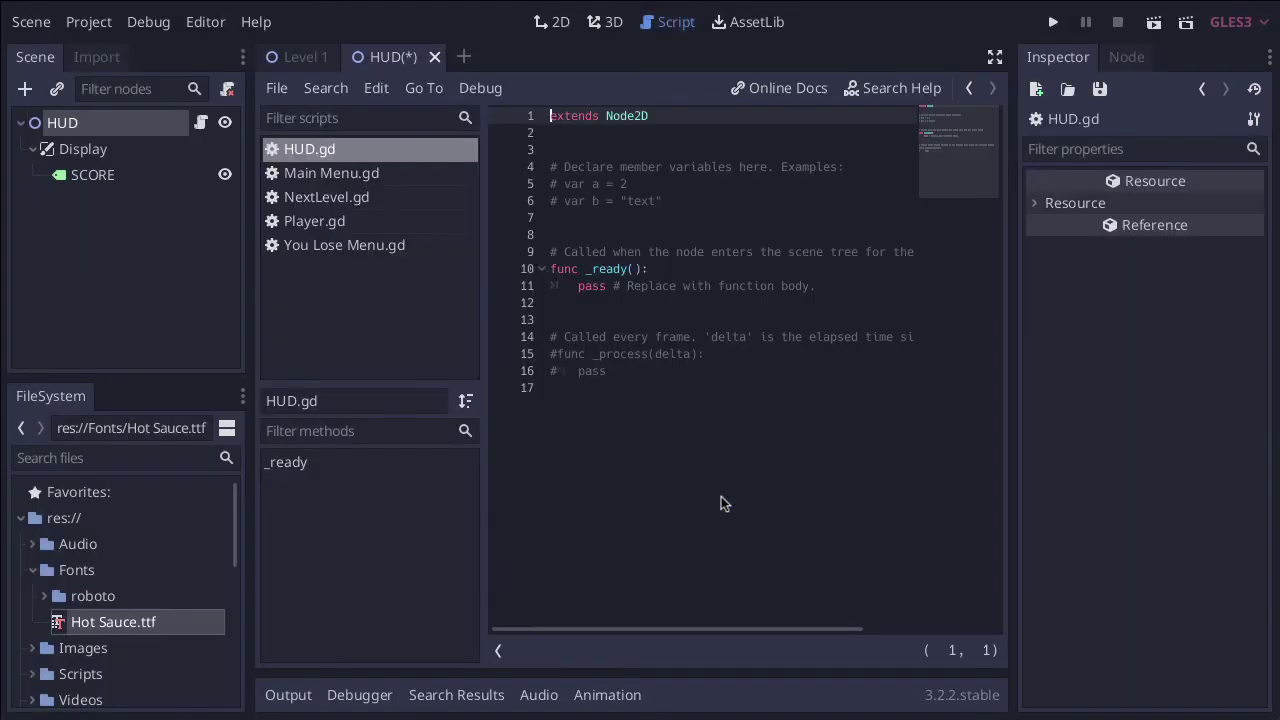
# Switch back to the 2D view, then save the HUD scene and all open scenes.
pyautogui.click(556, 30)
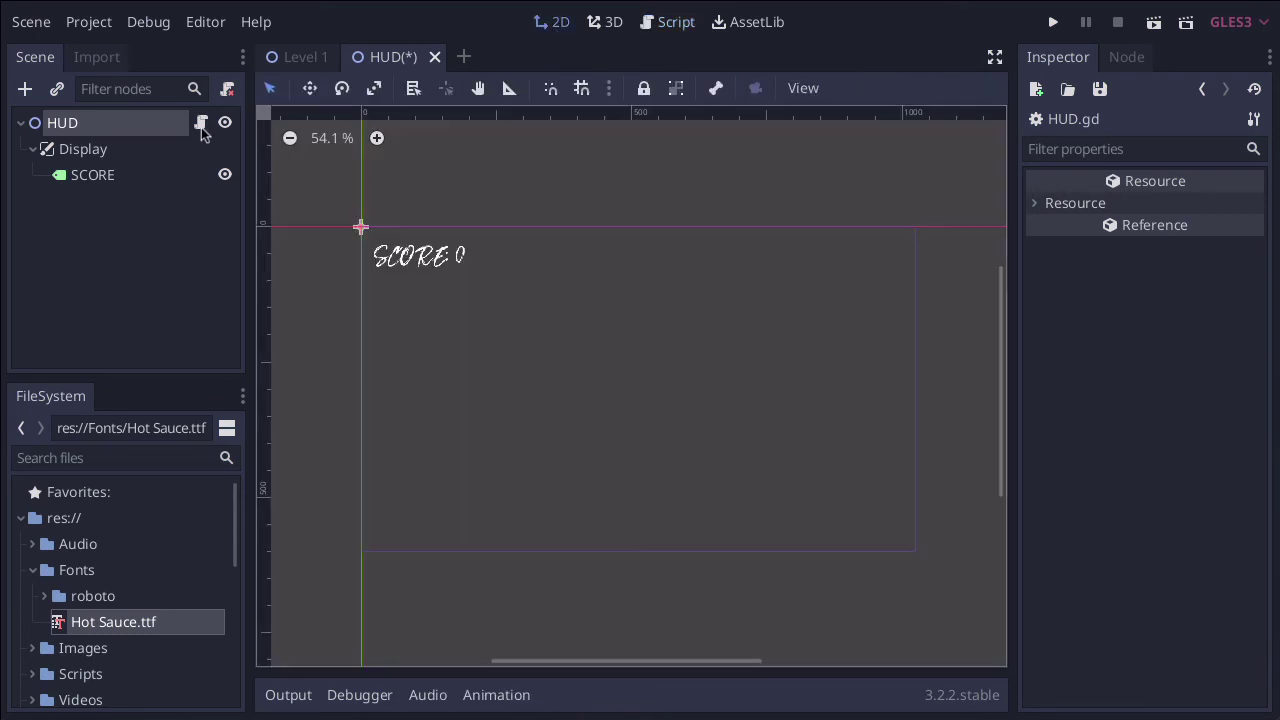
pyautogui.click(30, 22)
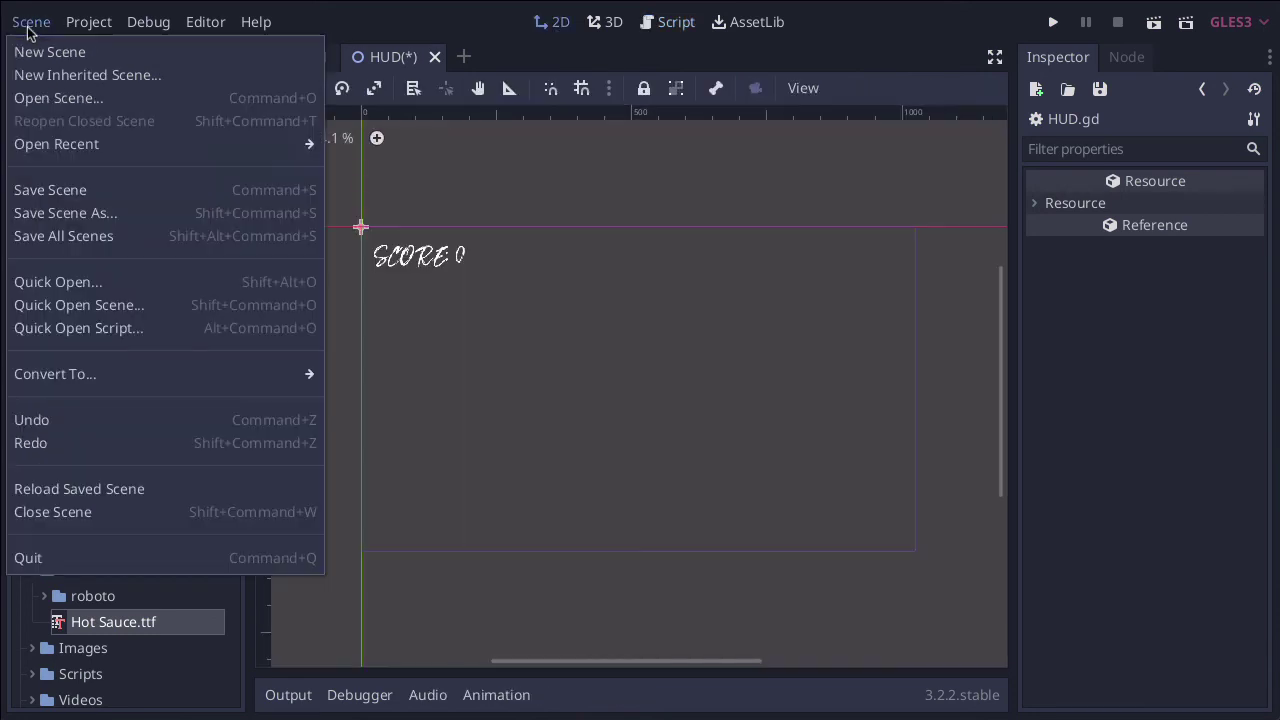
pyautogui.click(87, 192)
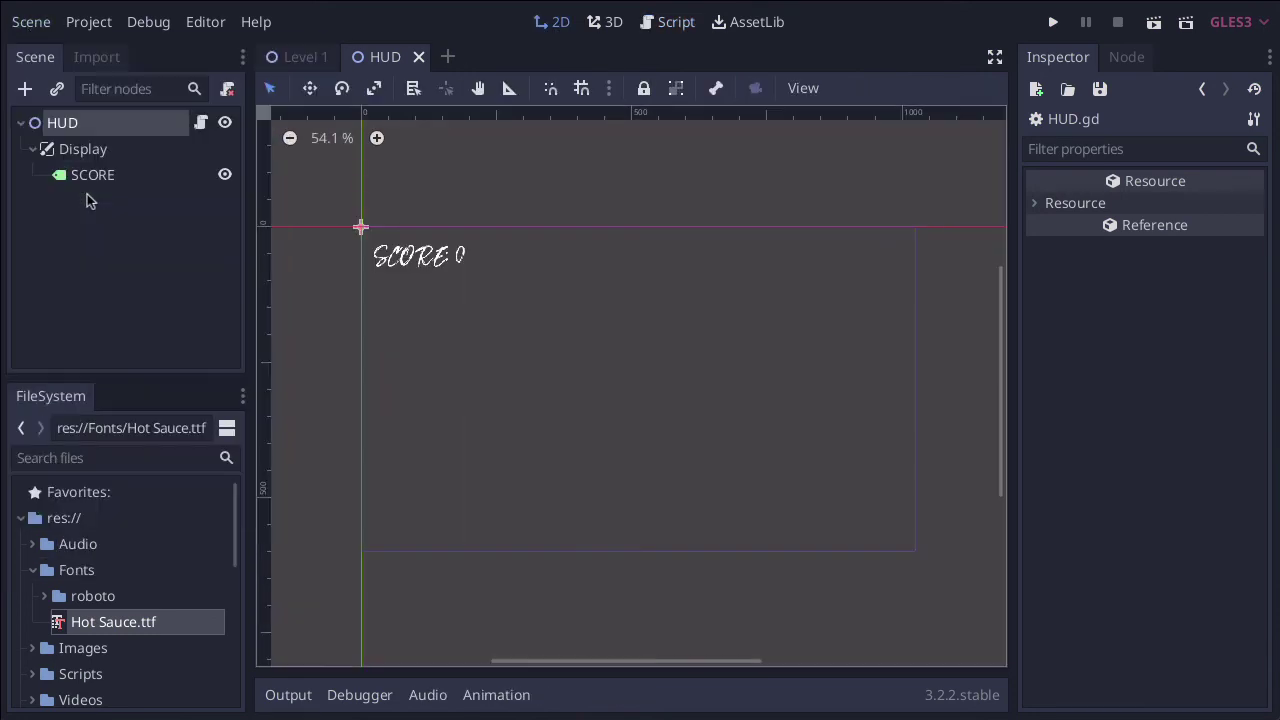
pyautogui.click(32, 26)
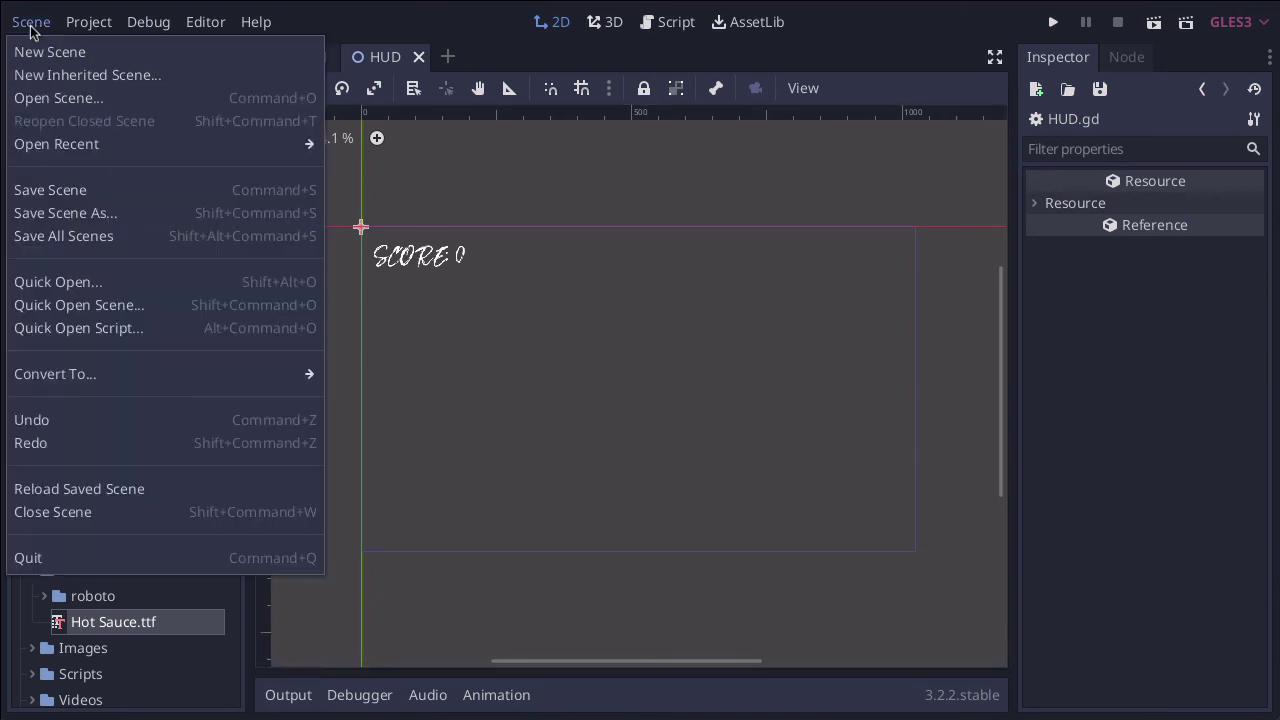
pyautogui.click(70, 240)
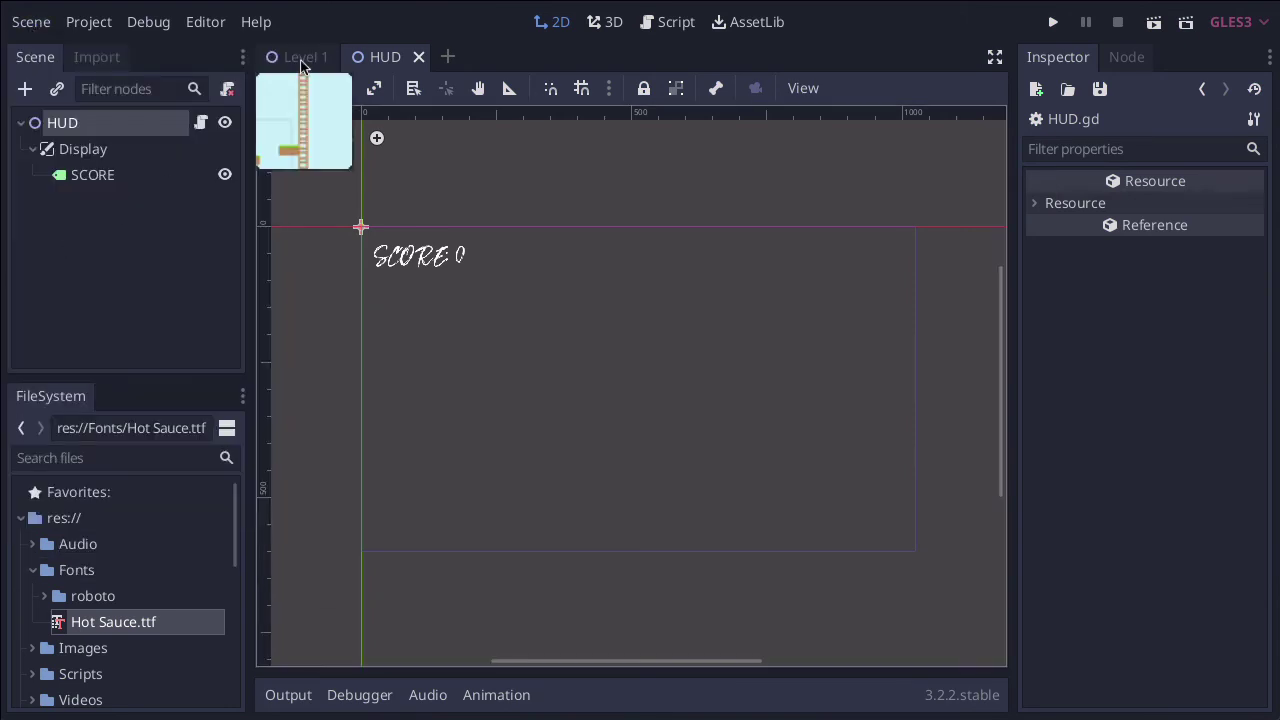
# Switch to the Level 1 scene and run it with Play Scene.
pyautogui.click(303, 60)
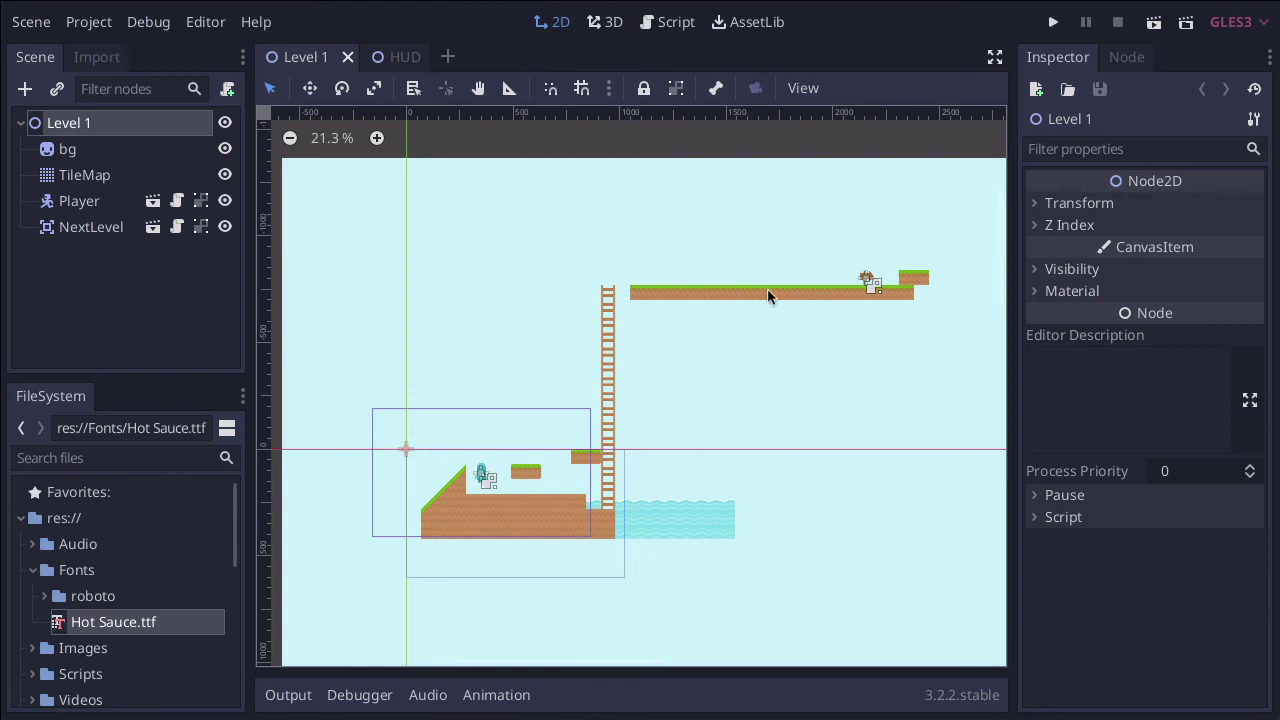
pyautogui.click(1153, 24)
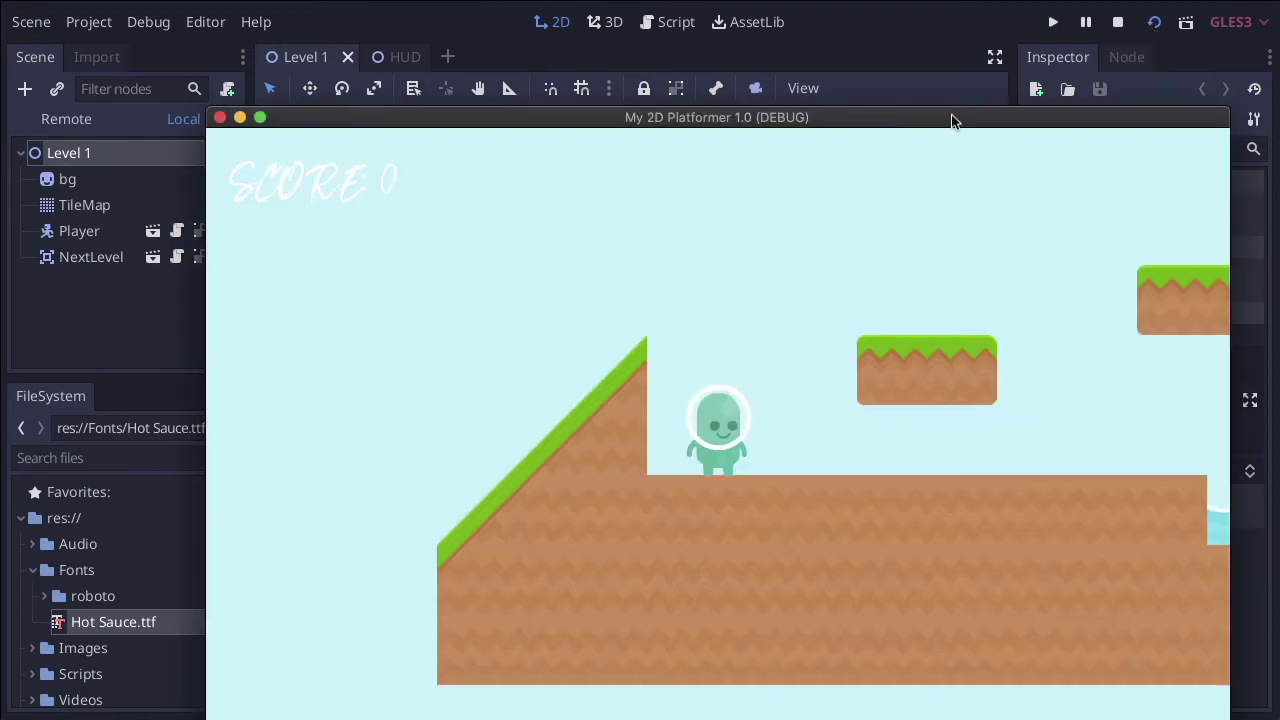
# Move the game window, then walk right, jump onto the platform and climb the ladder.
pyautogui.moveTo(951, 117); pyautogui.dragTo(925, 84)
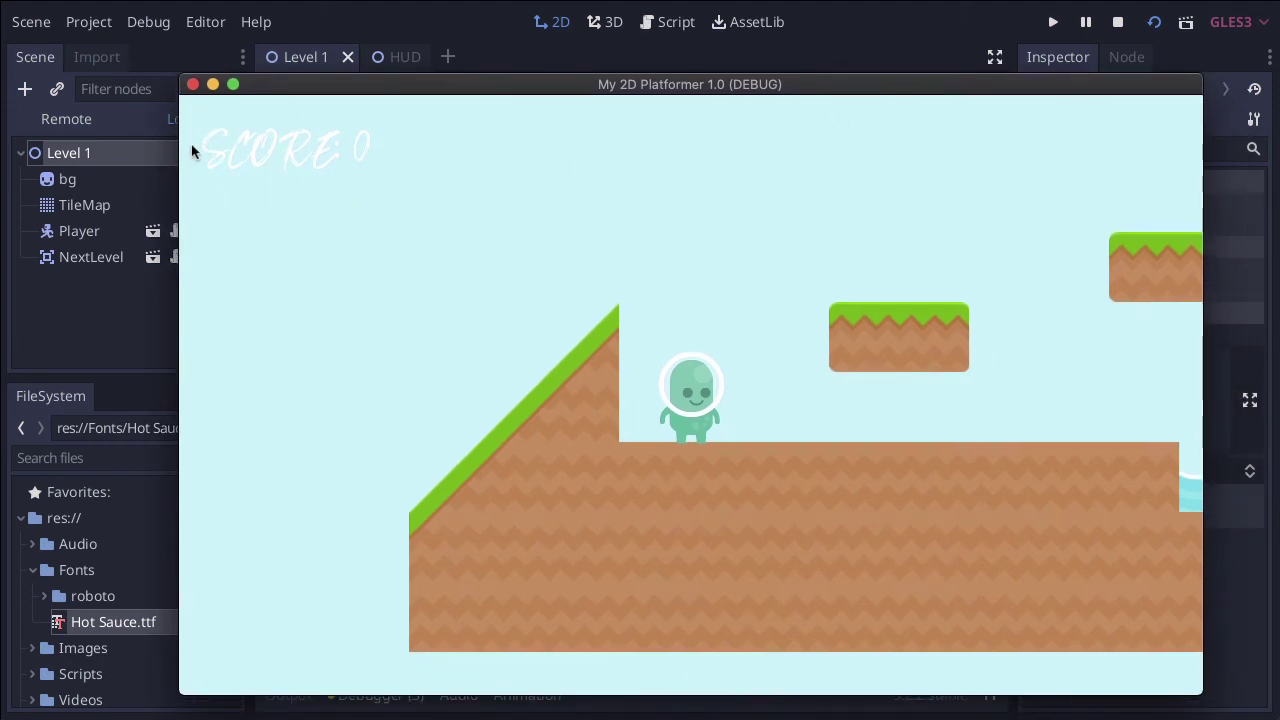
pyautogui.press('Right')
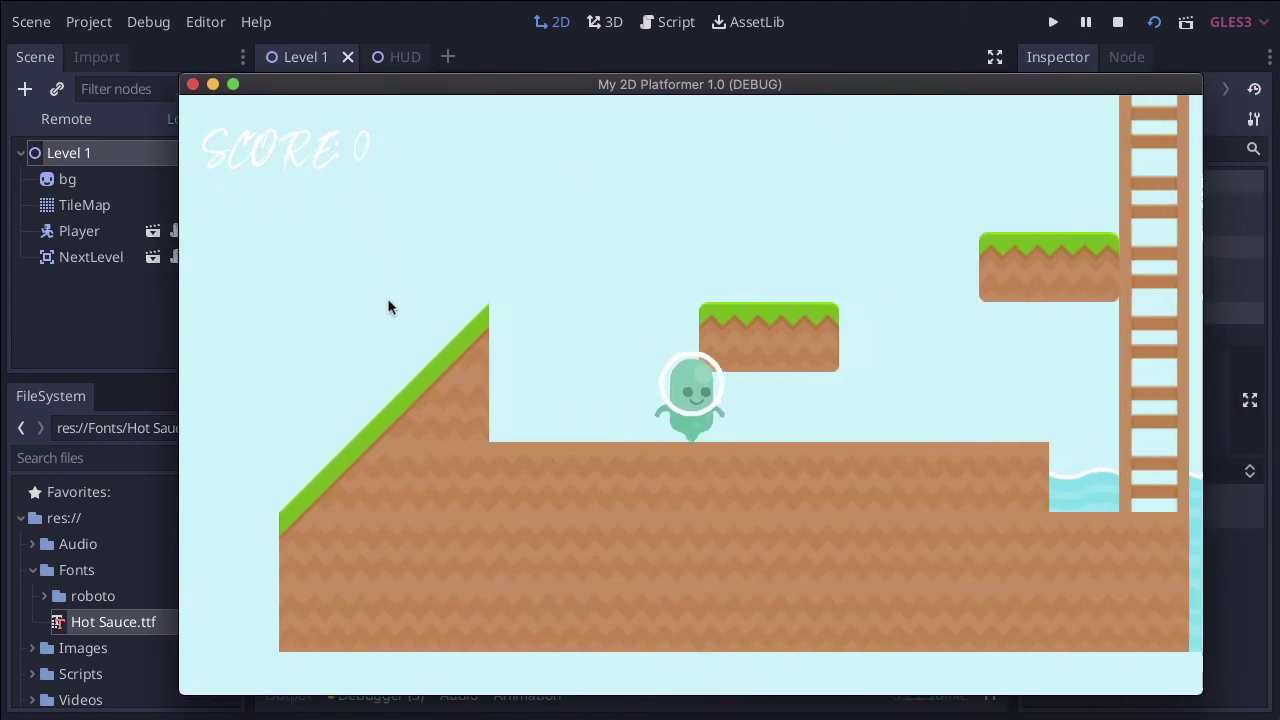
pyautogui.press('space')
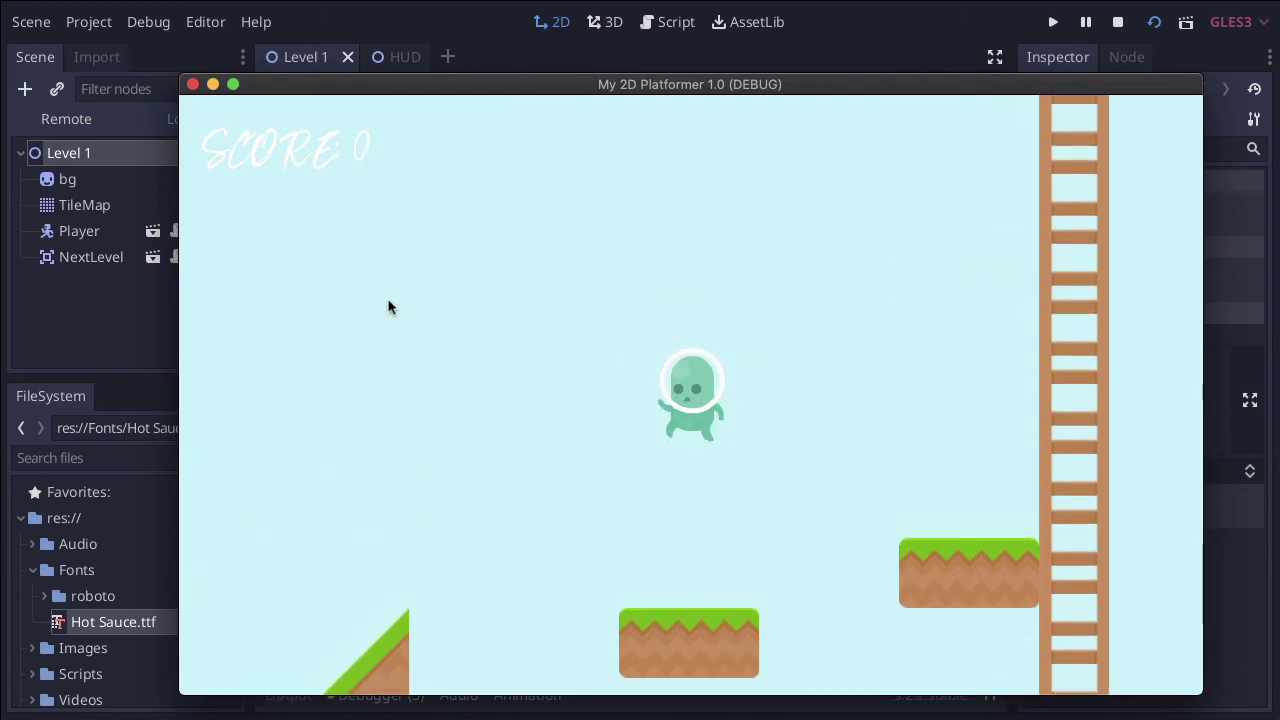
pyautogui.press('Right')
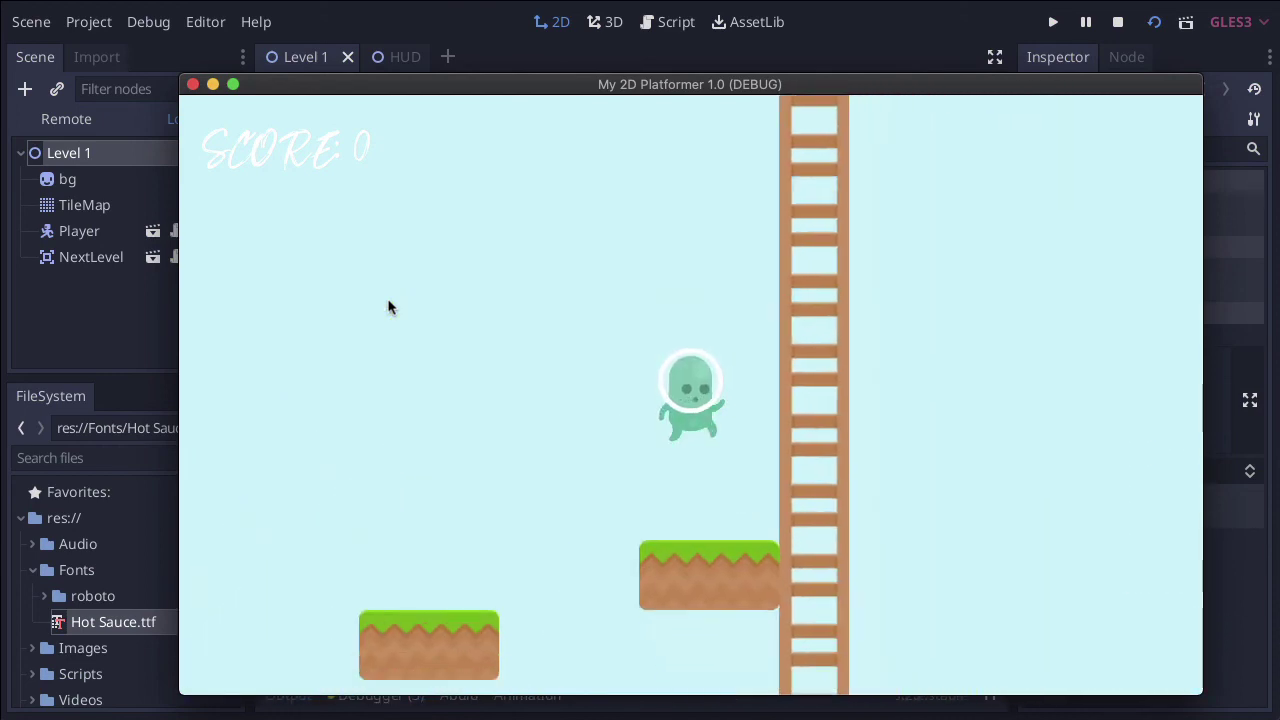
pyautogui.press('Right')
pyautogui.press('Up')
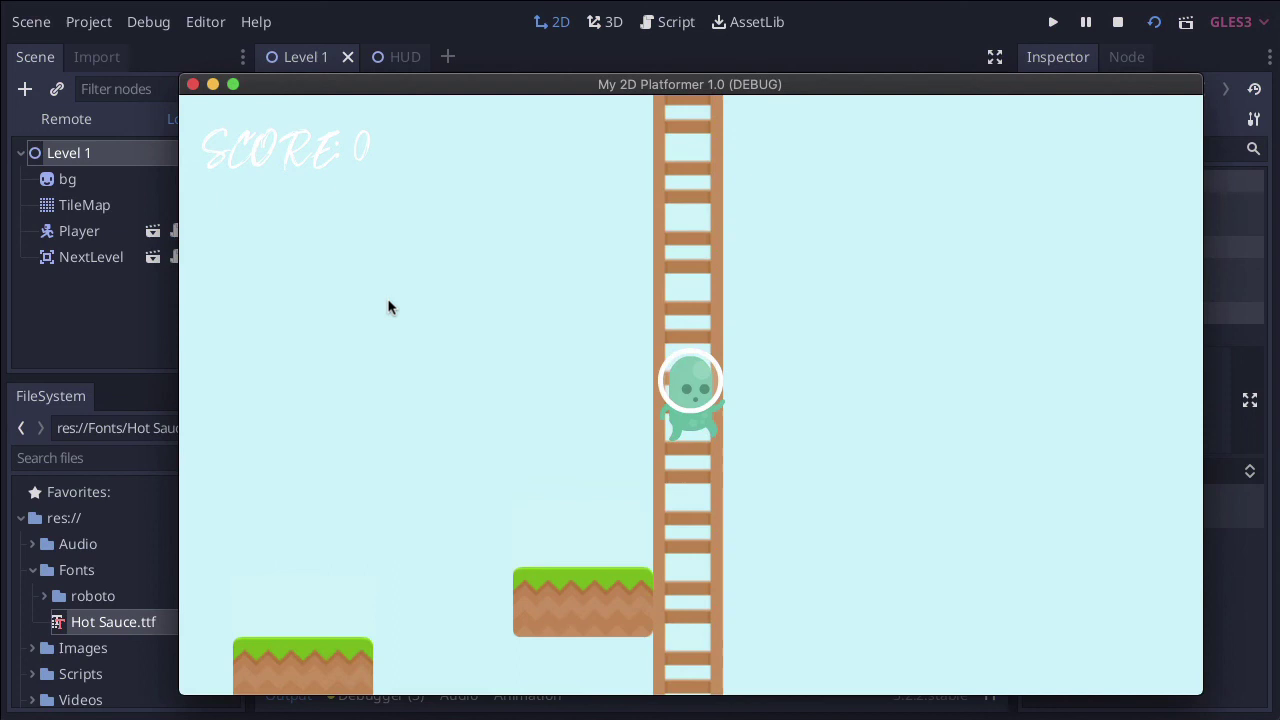
pyautogui.press('Up')
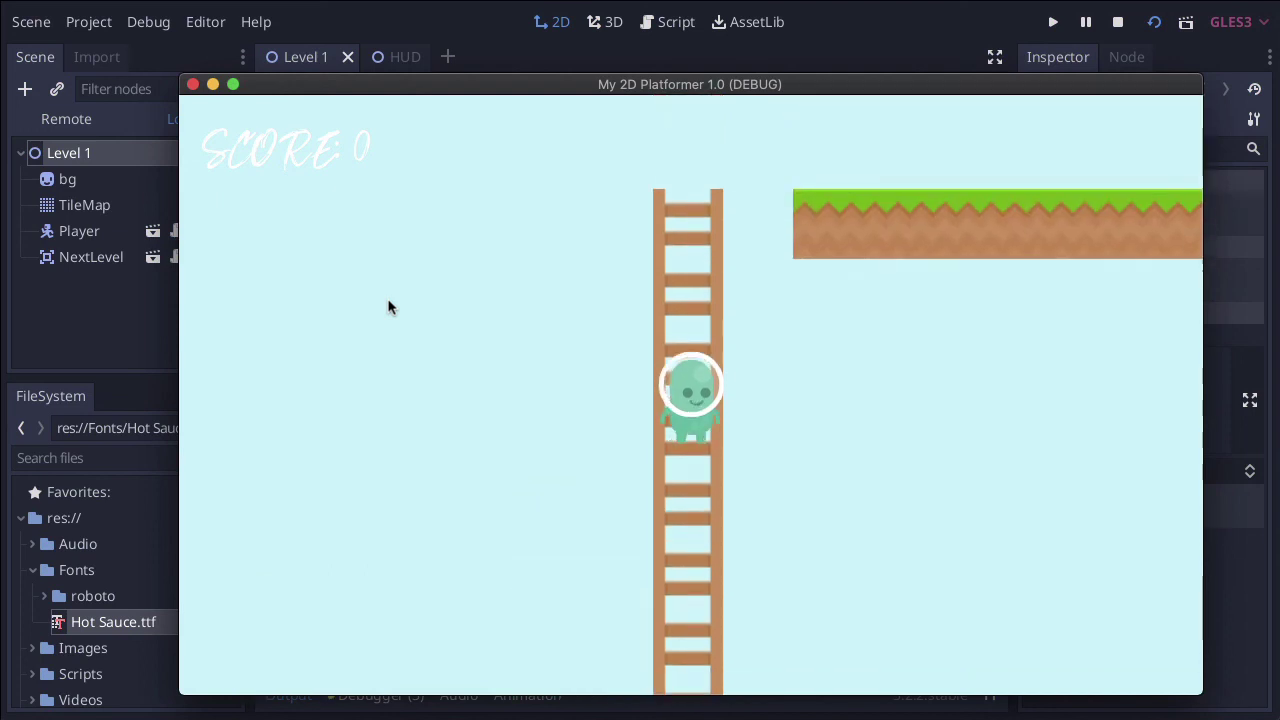
# Jump off the ladder top, steer right, then stop the running game.
pyautogui.press('space')
pyautogui.press('Right')
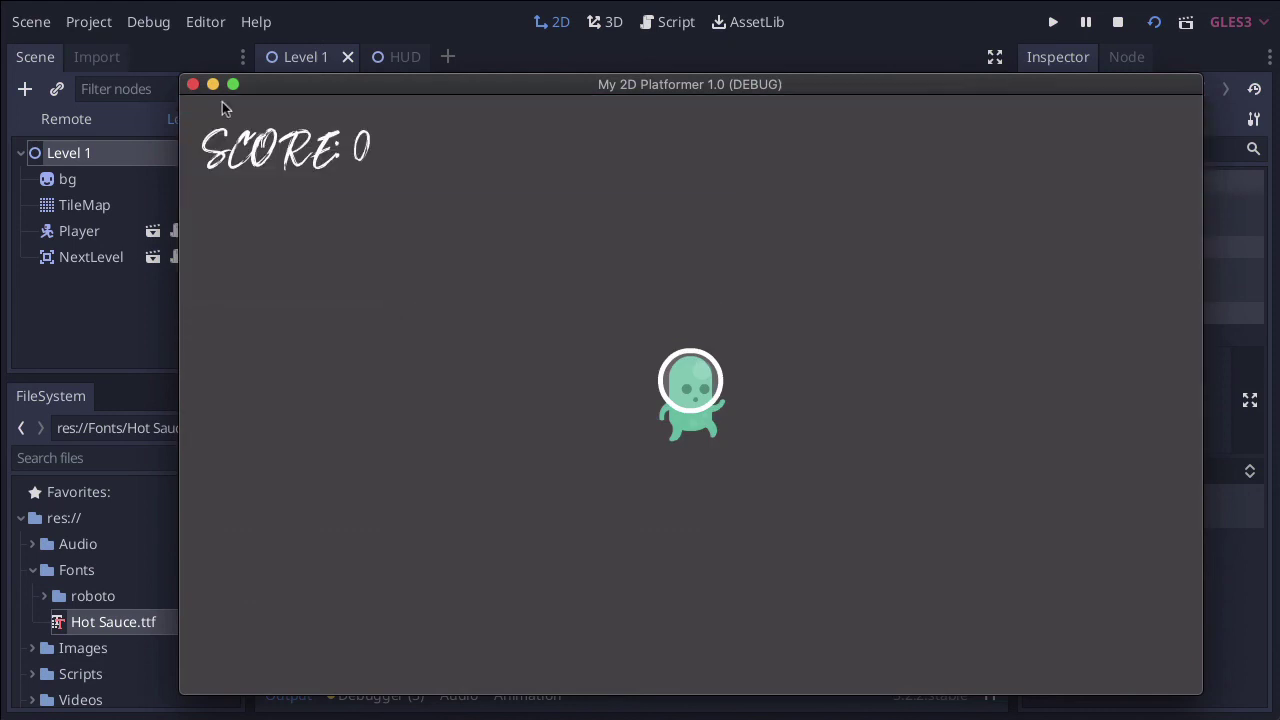
pyautogui.click(192, 85)
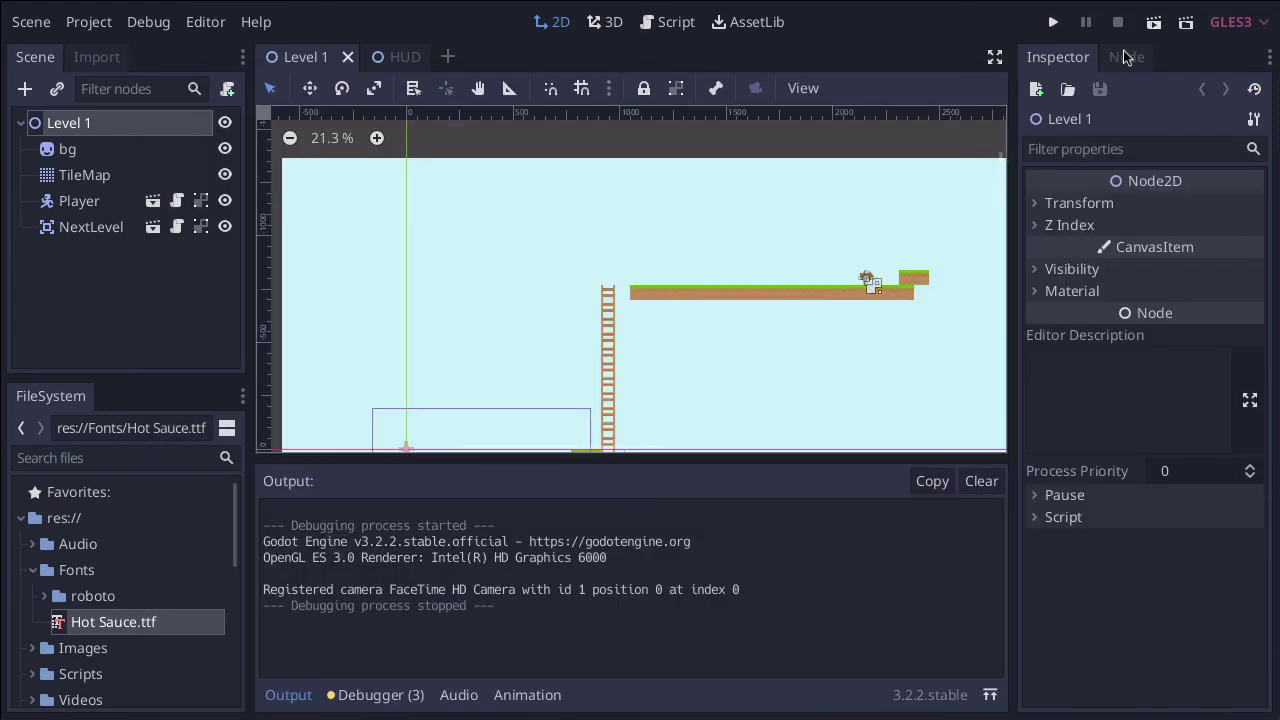
# Run the level again and walk the player right and up the ladder.
pyautogui.click(1152, 24)
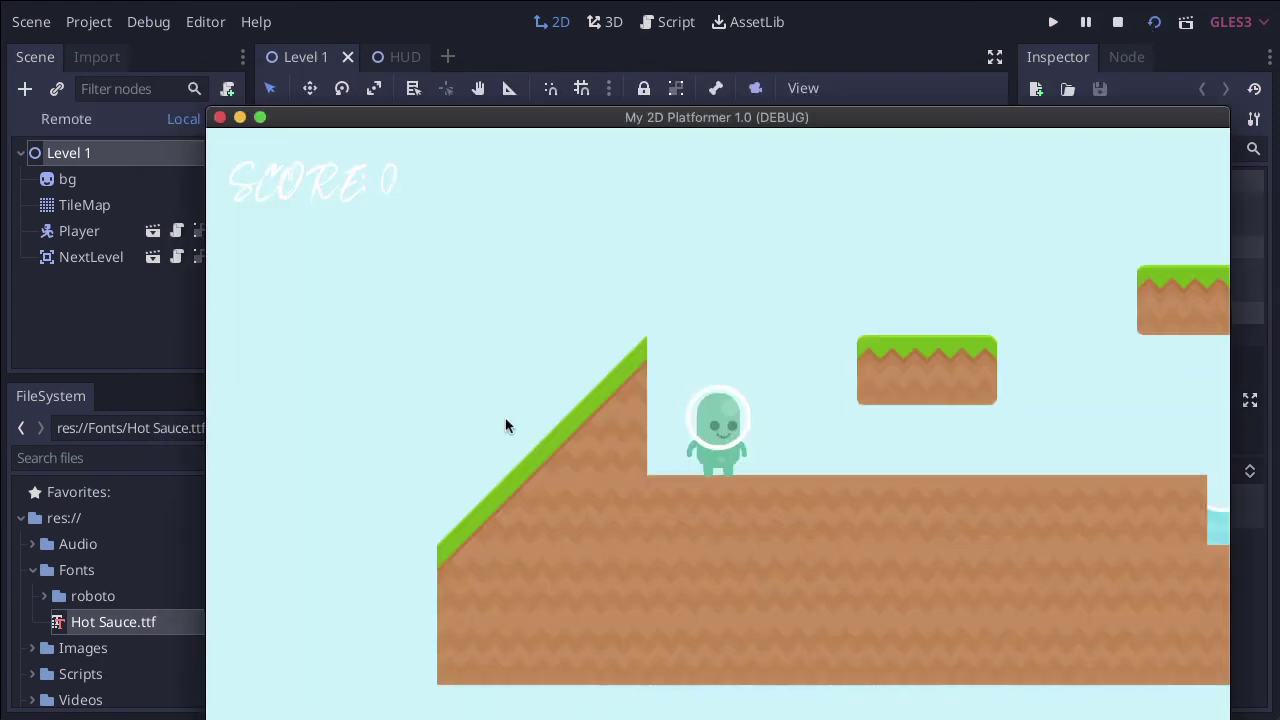
pyautogui.press('Right')
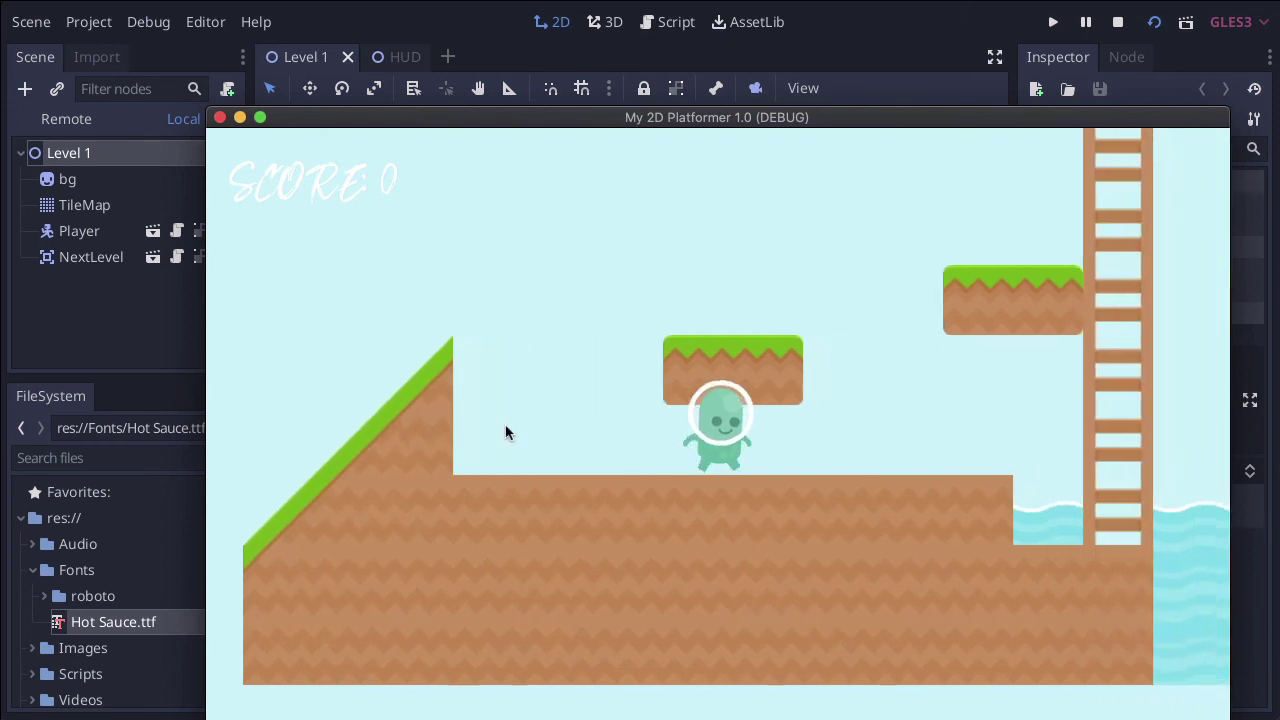
pyautogui.press('Up')
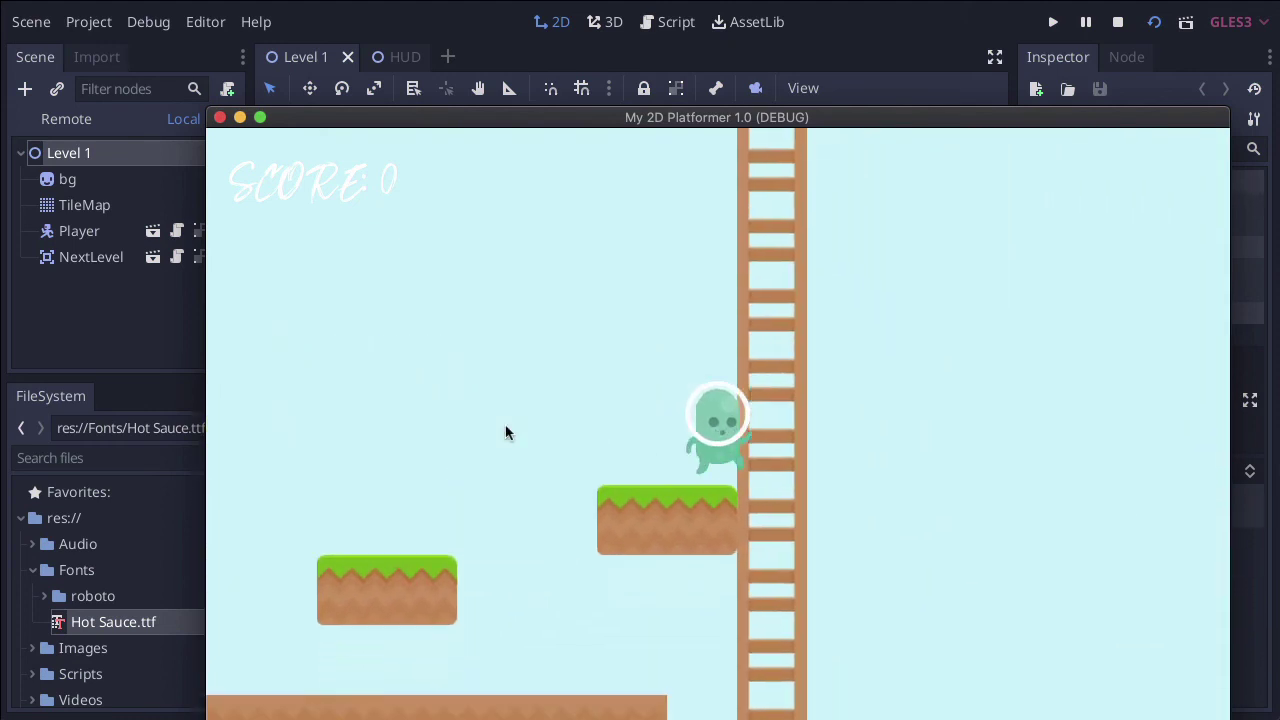
pyautogui.press('Up')
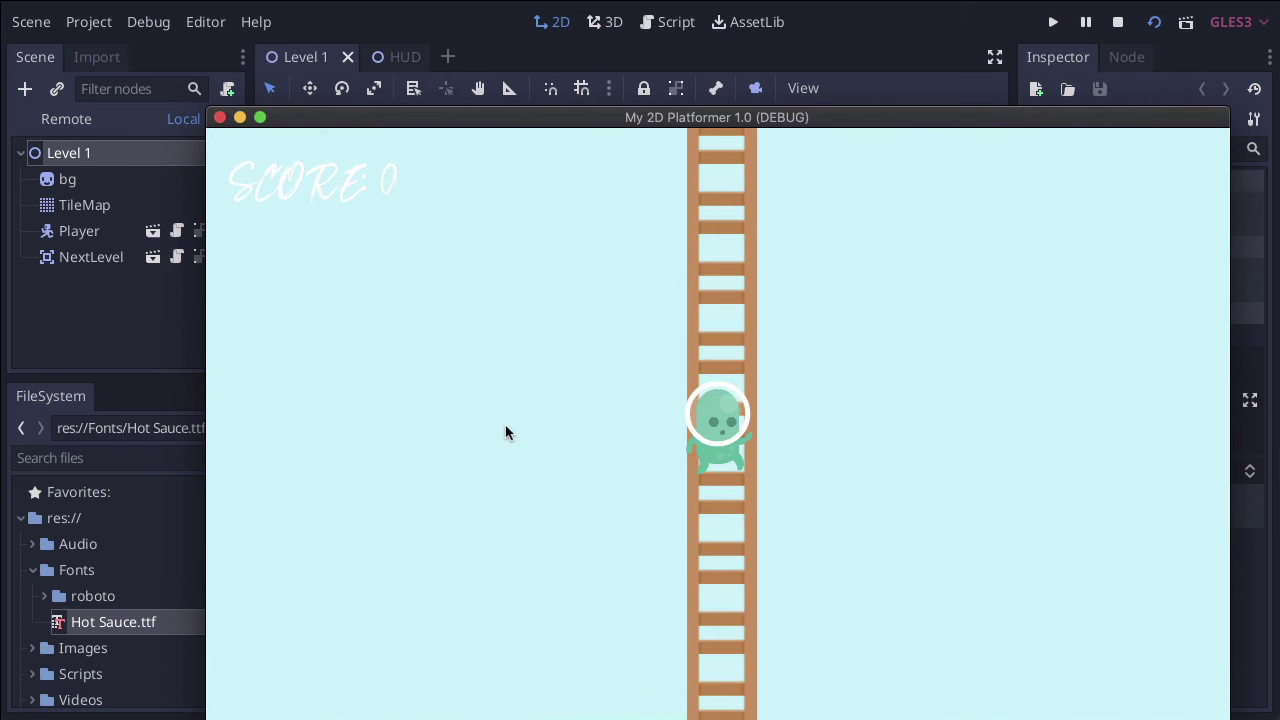
pyautogui.press('Up')
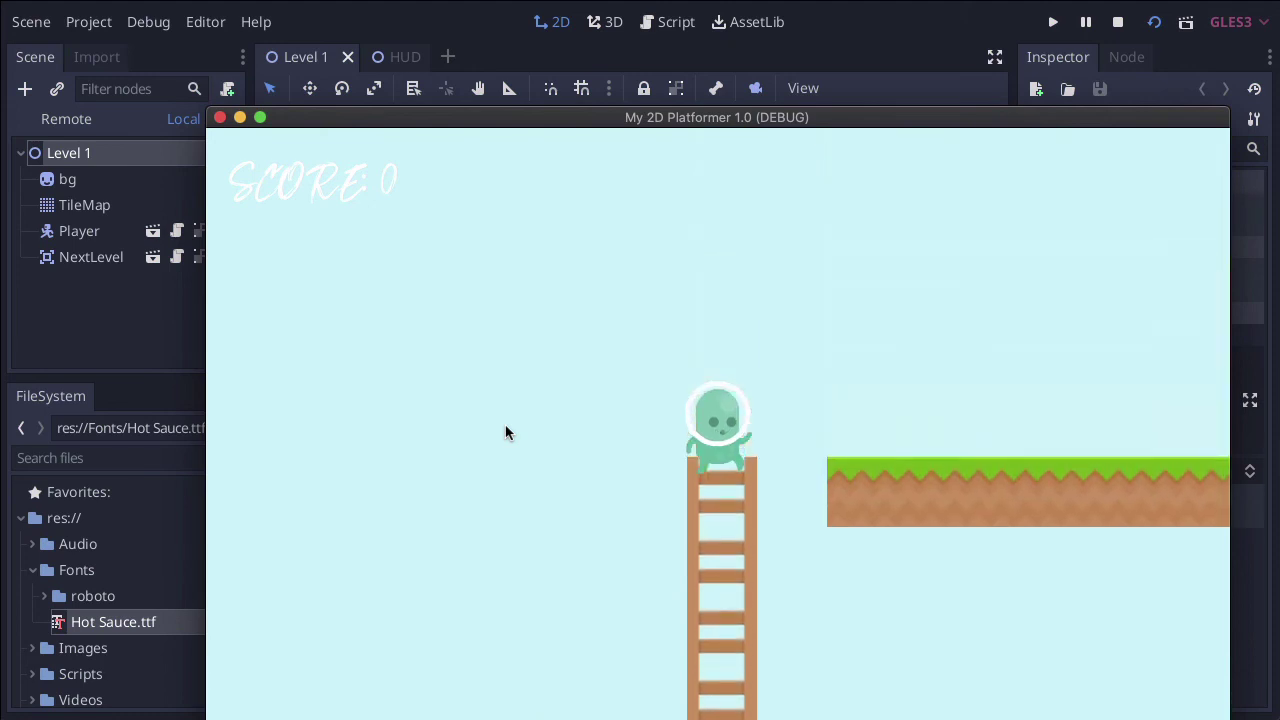
# Jump off the ladder top and walk right across the grass toward the signpost.
pyautogui.press('space')
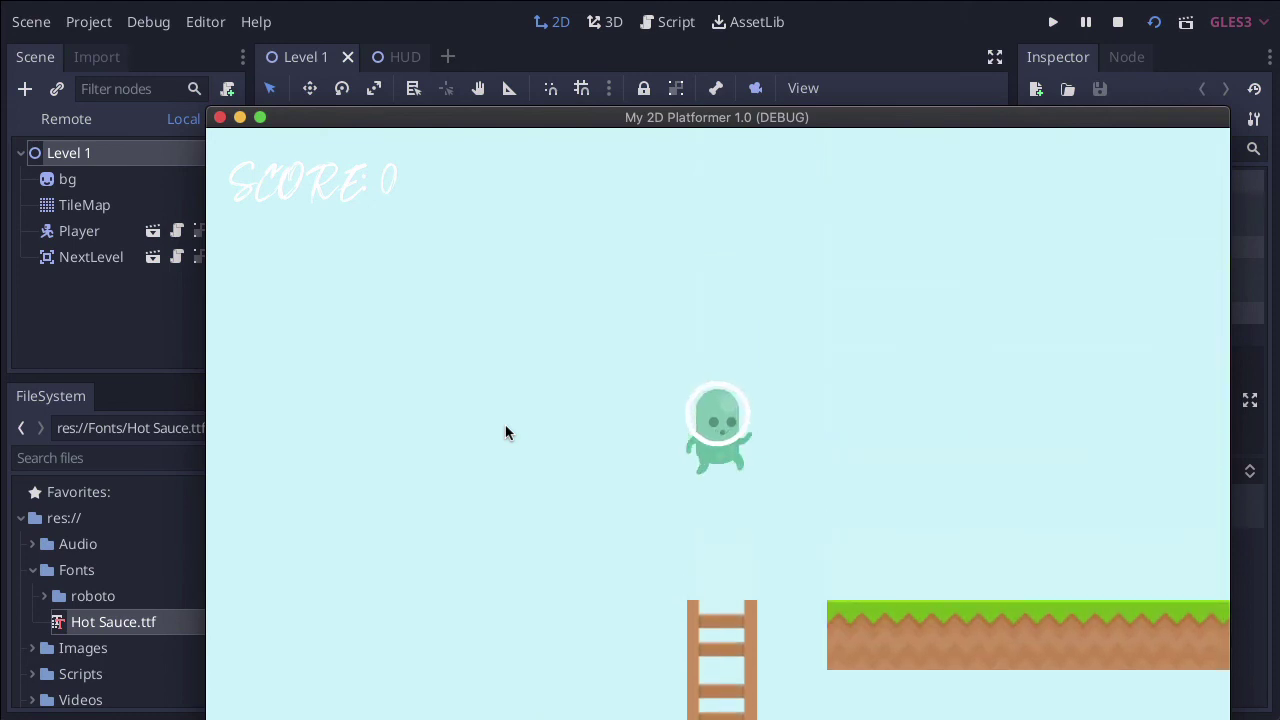
pyautogui.press('Right')
pyautogui.press('Right')
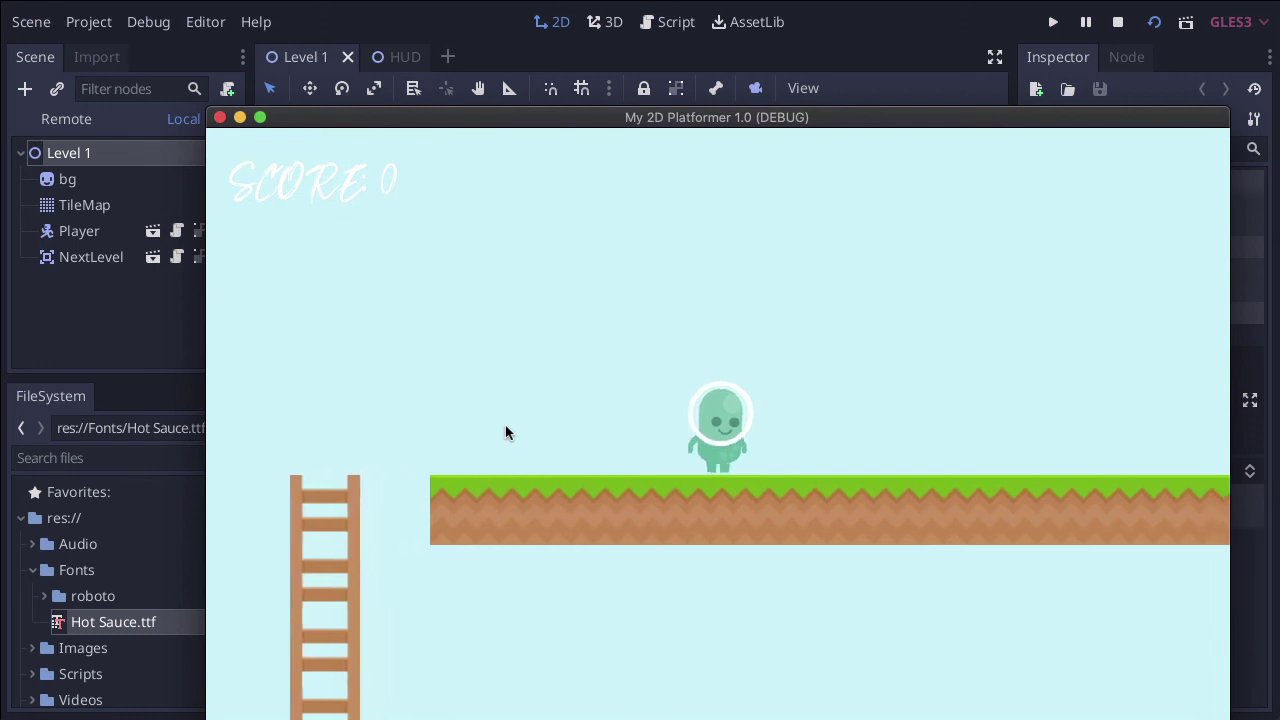
pyautogui.press('Right')
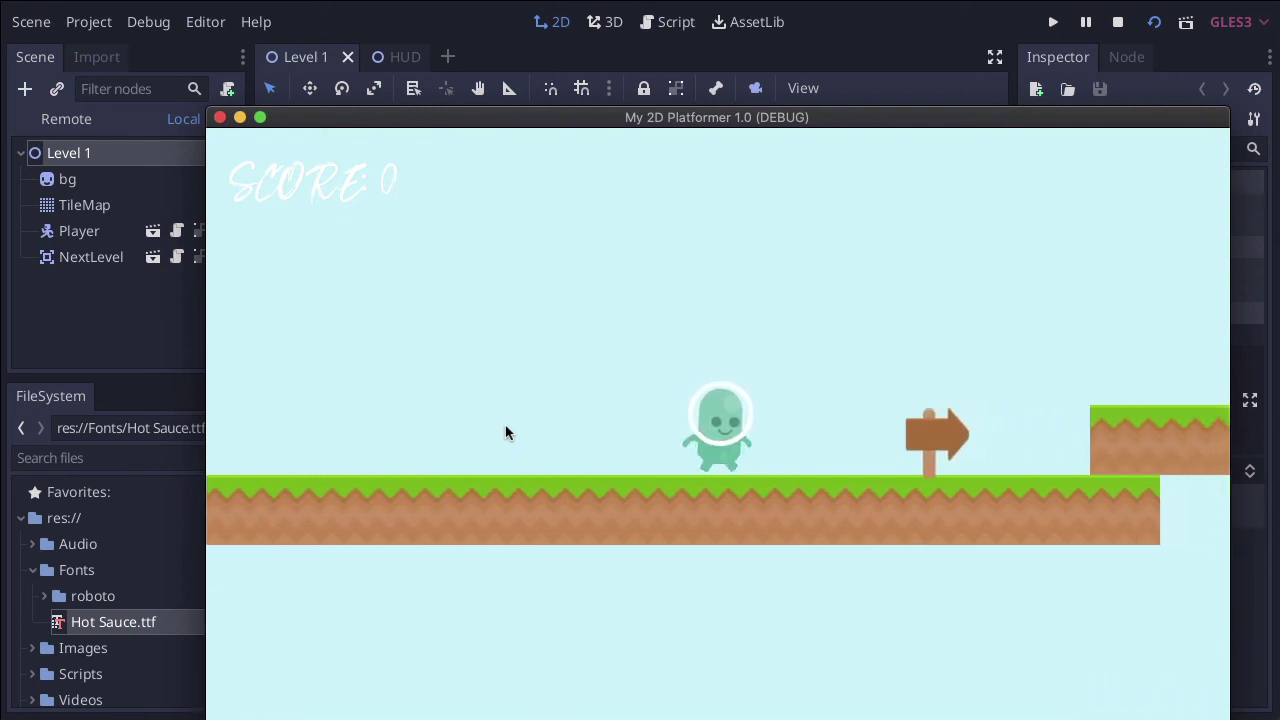
pyautogui.press('Right')
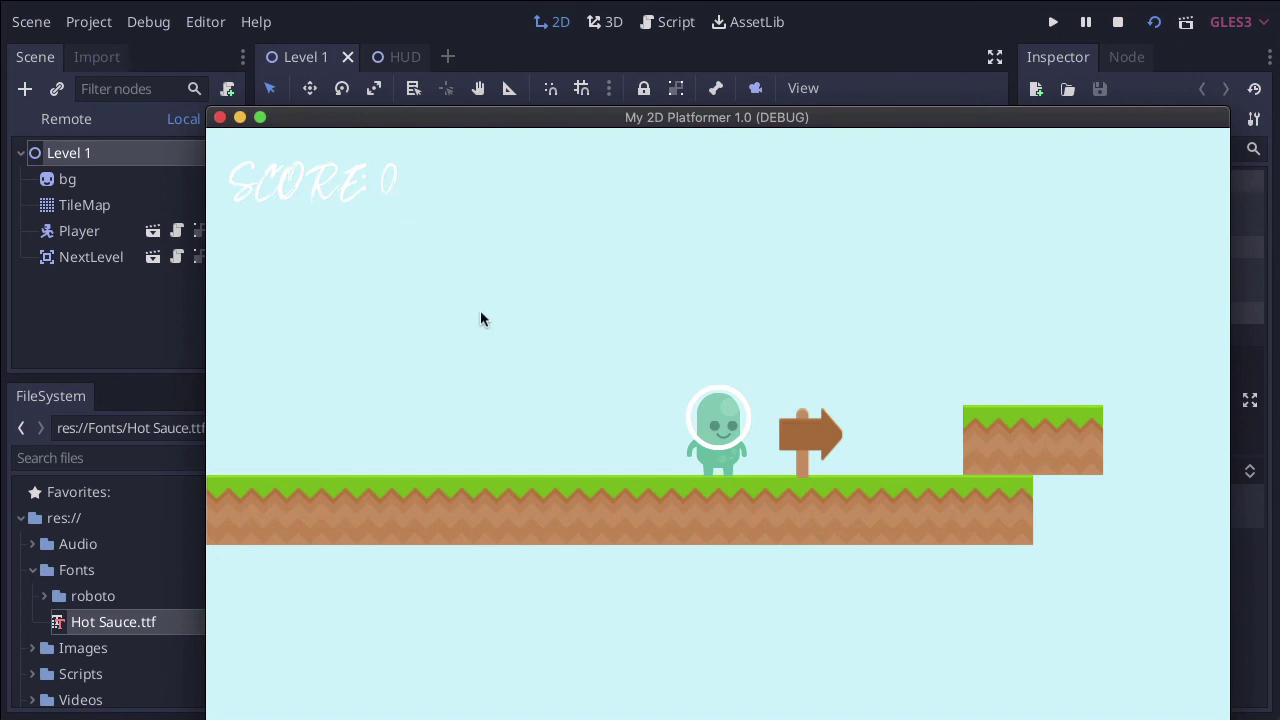
# Walk into the signpost to load the next level, then walk, jump and cross the brick platform.
pyautogui.press('Right')
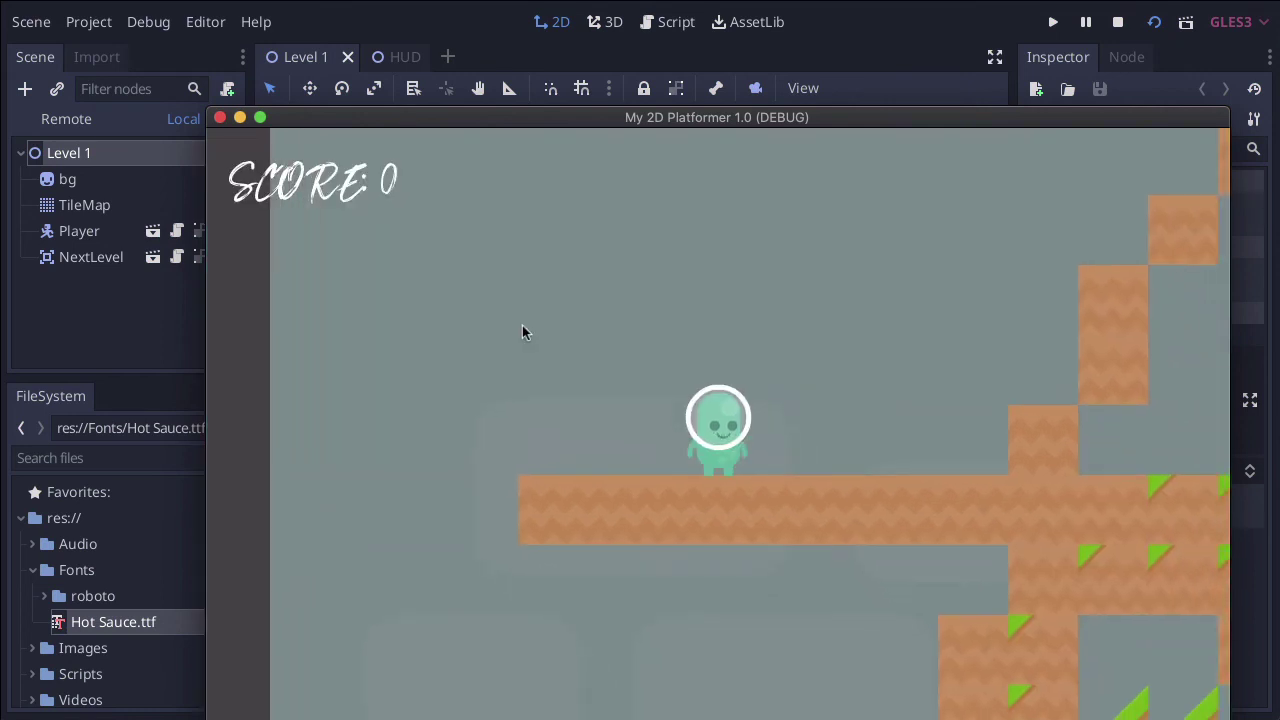
pyautogui.press('Right')
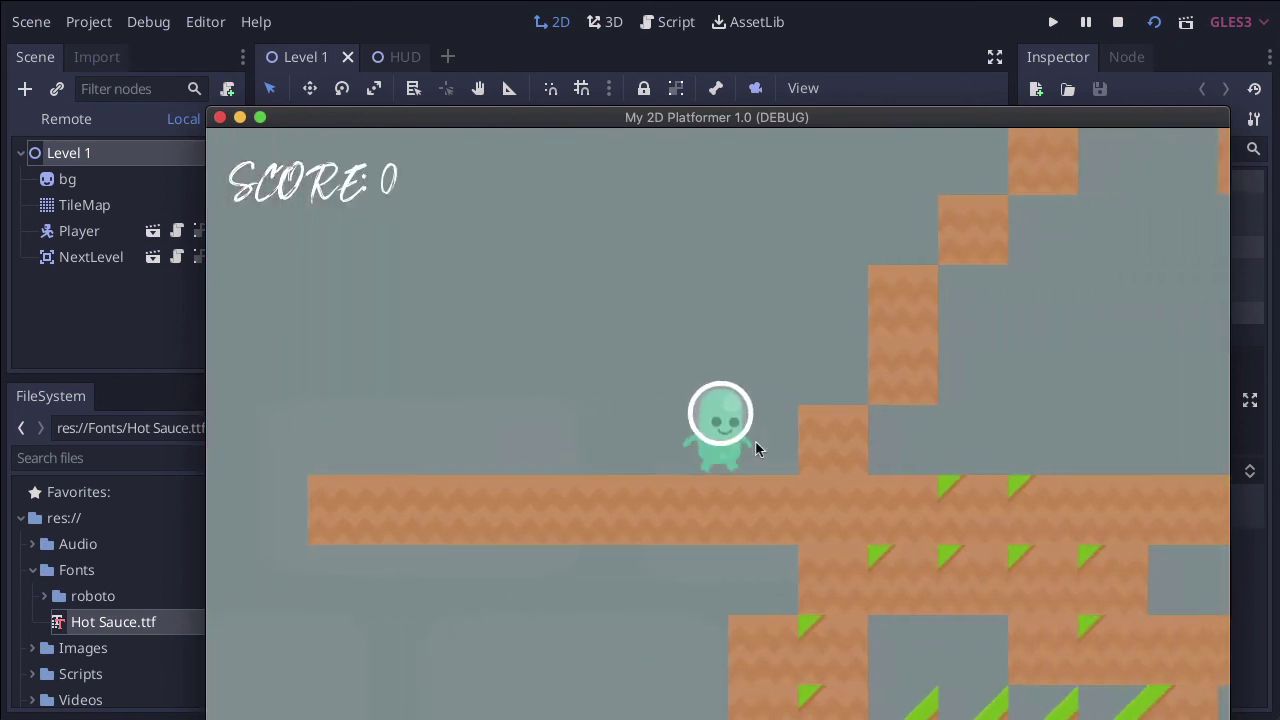
pyautogui.press('Up')
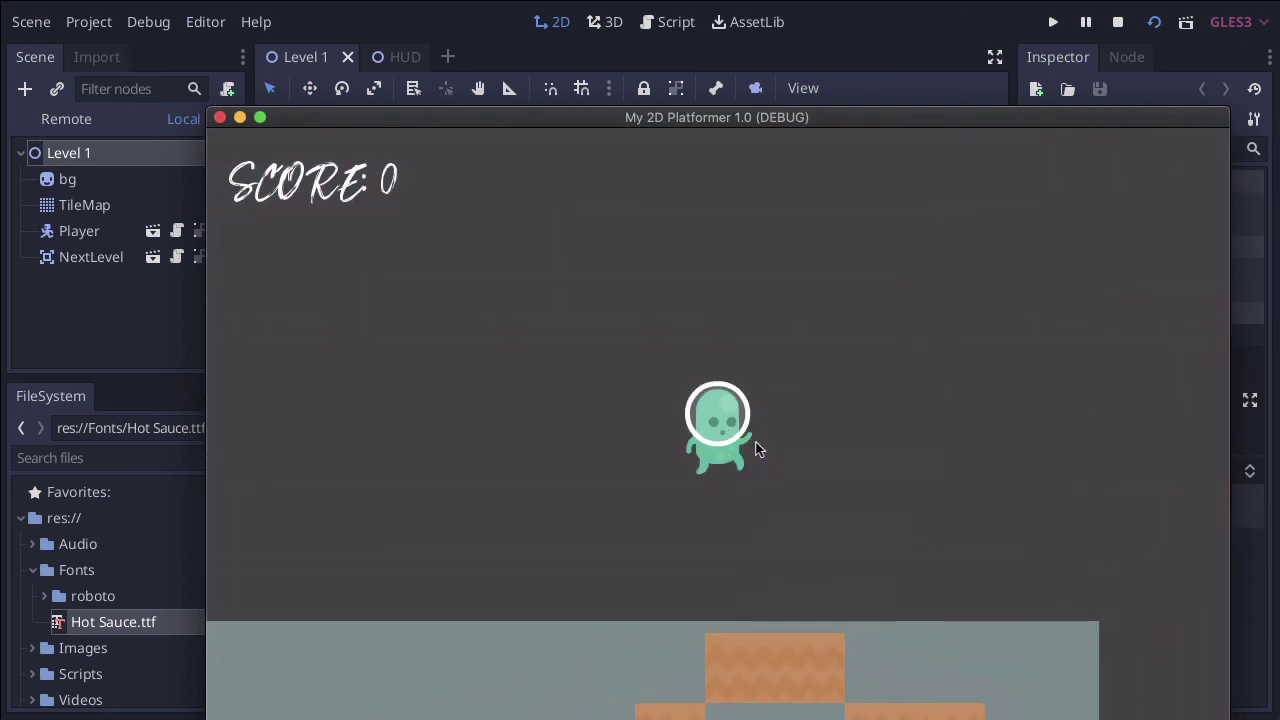
pyautogui.press('Right')
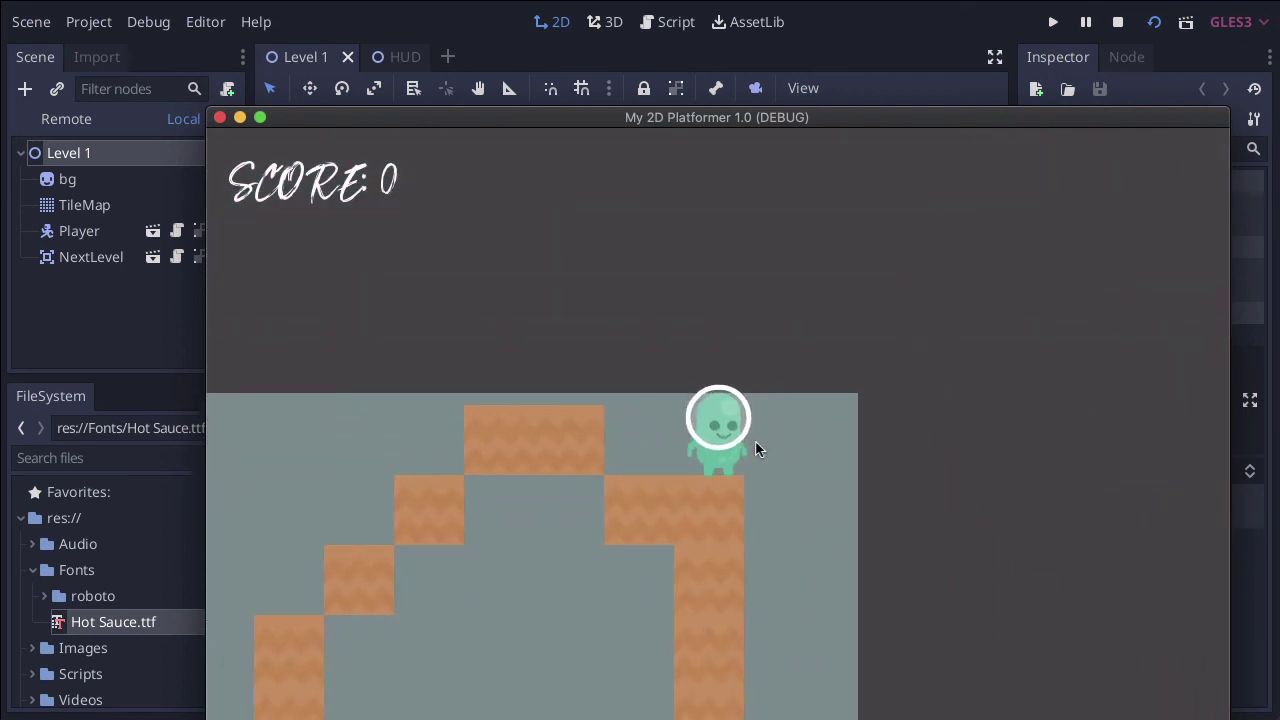
pyautogui.press('Right')
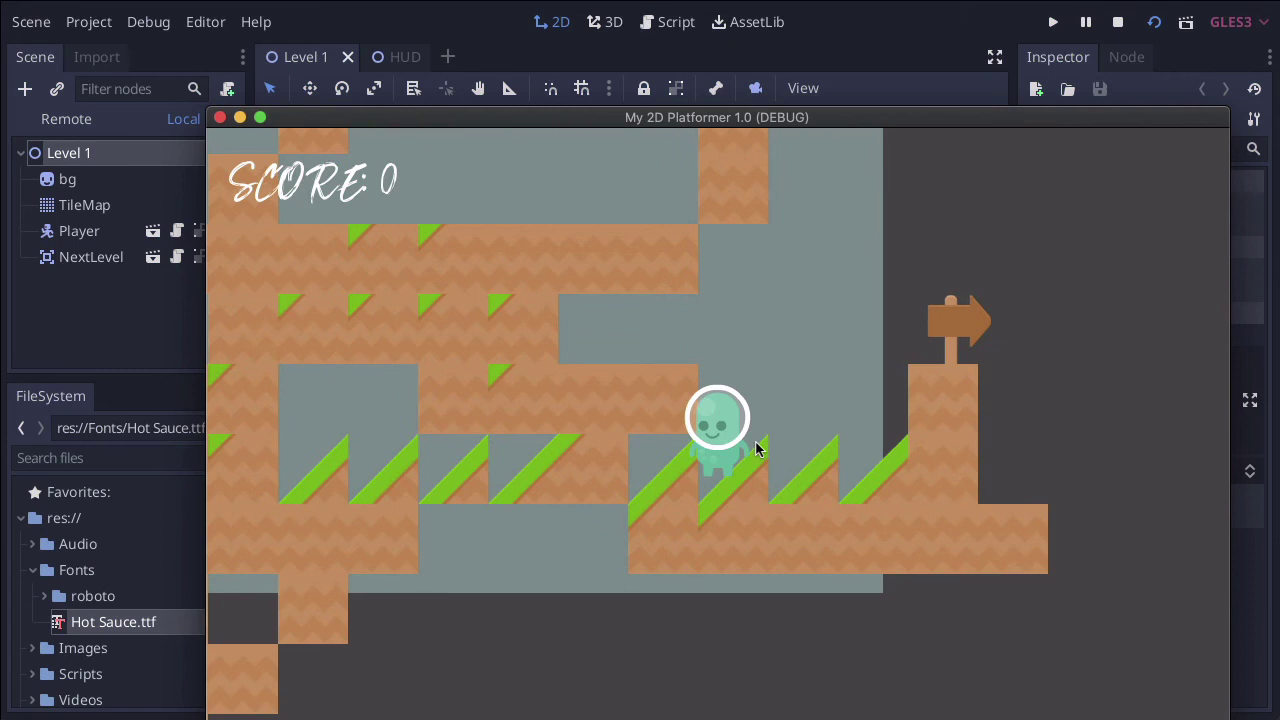